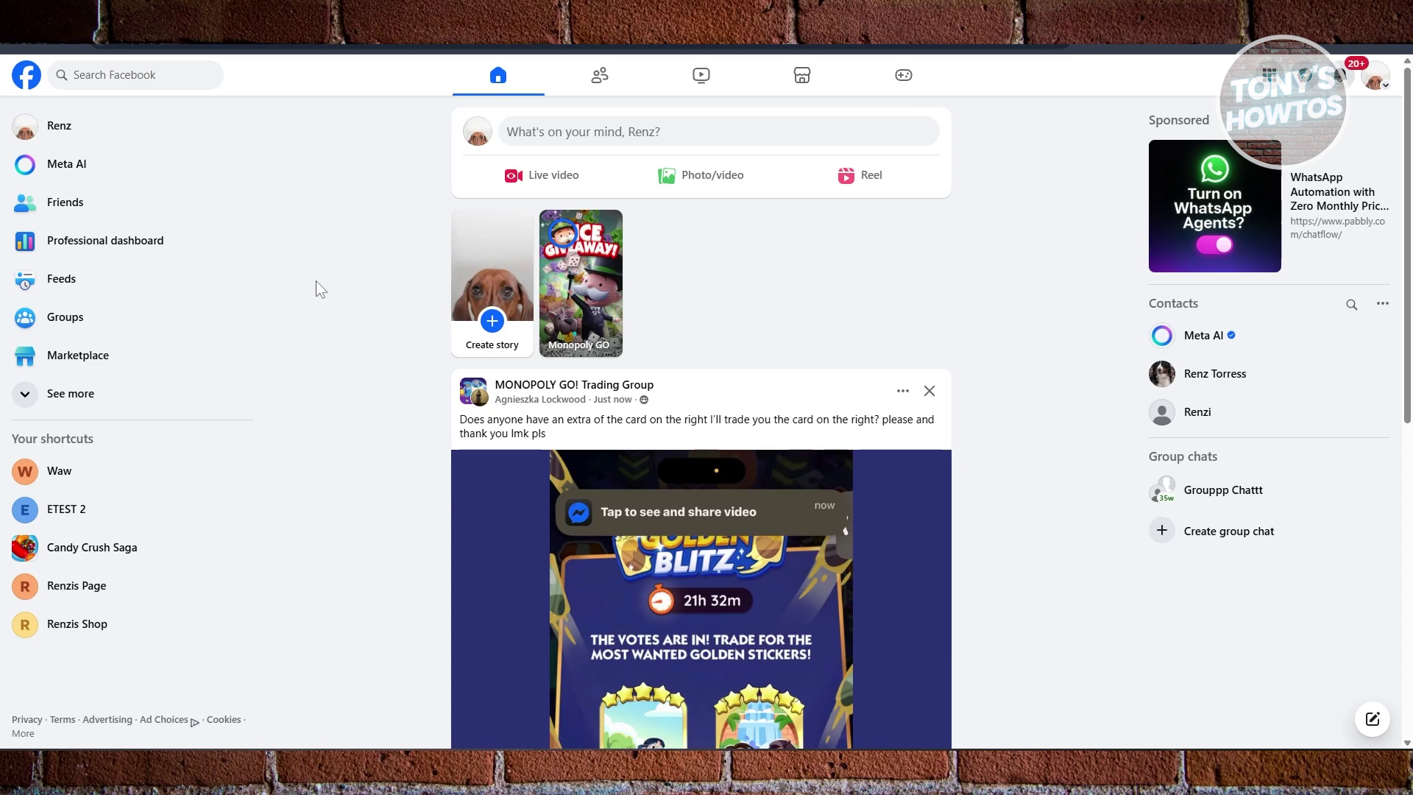
Go through Settings & privacy > Settings to Accounts Center's Your information and permissions page.
click(1379, 86)
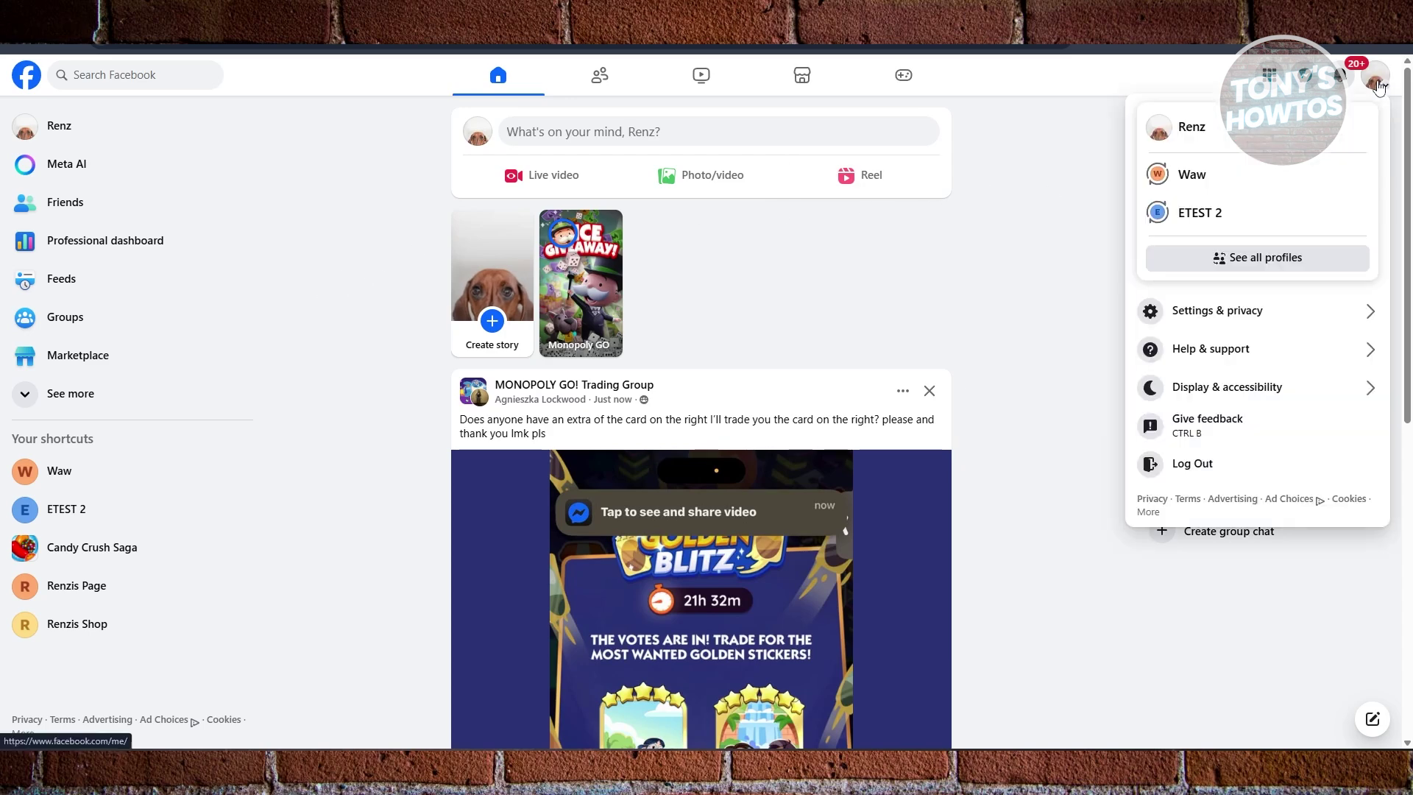
click(1207, 324)
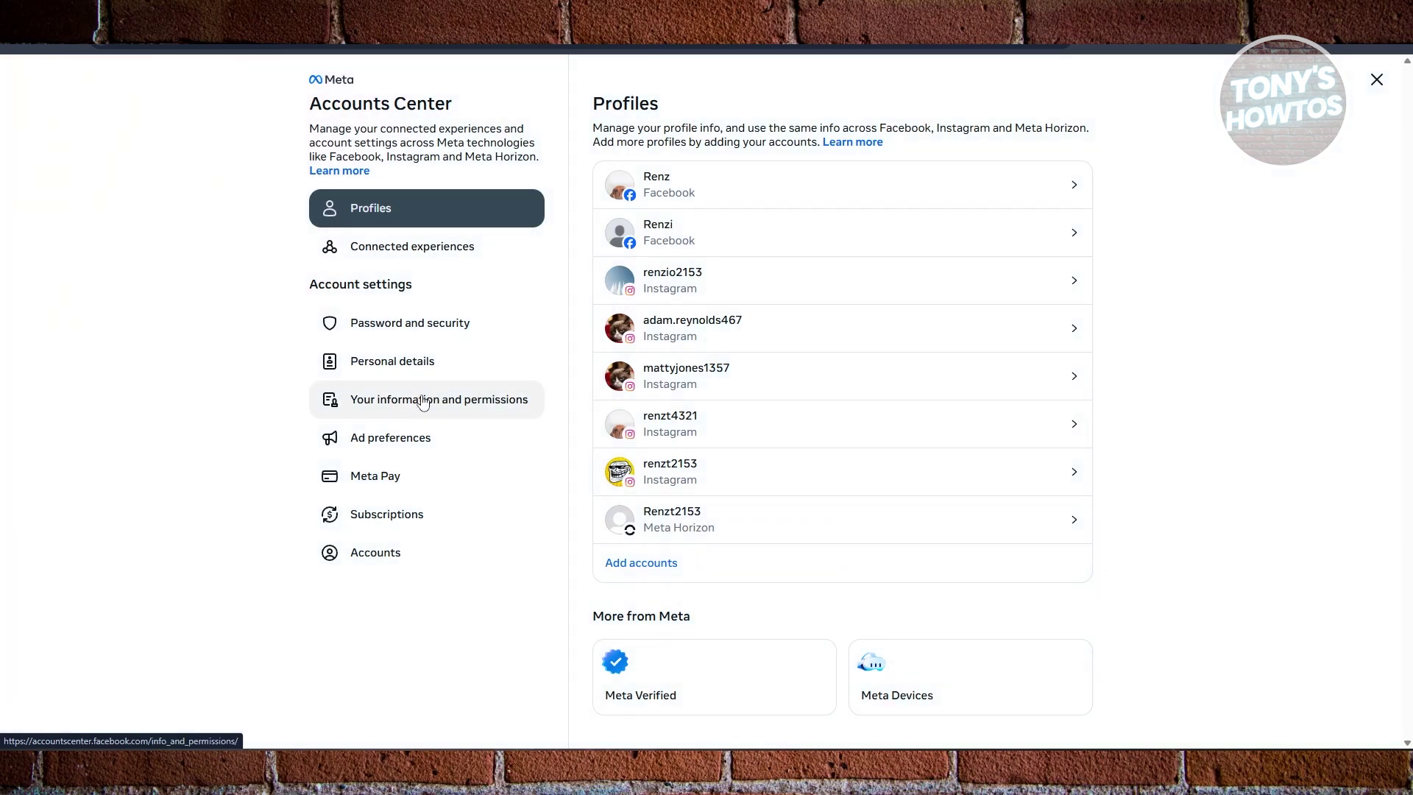
click(425, 406)
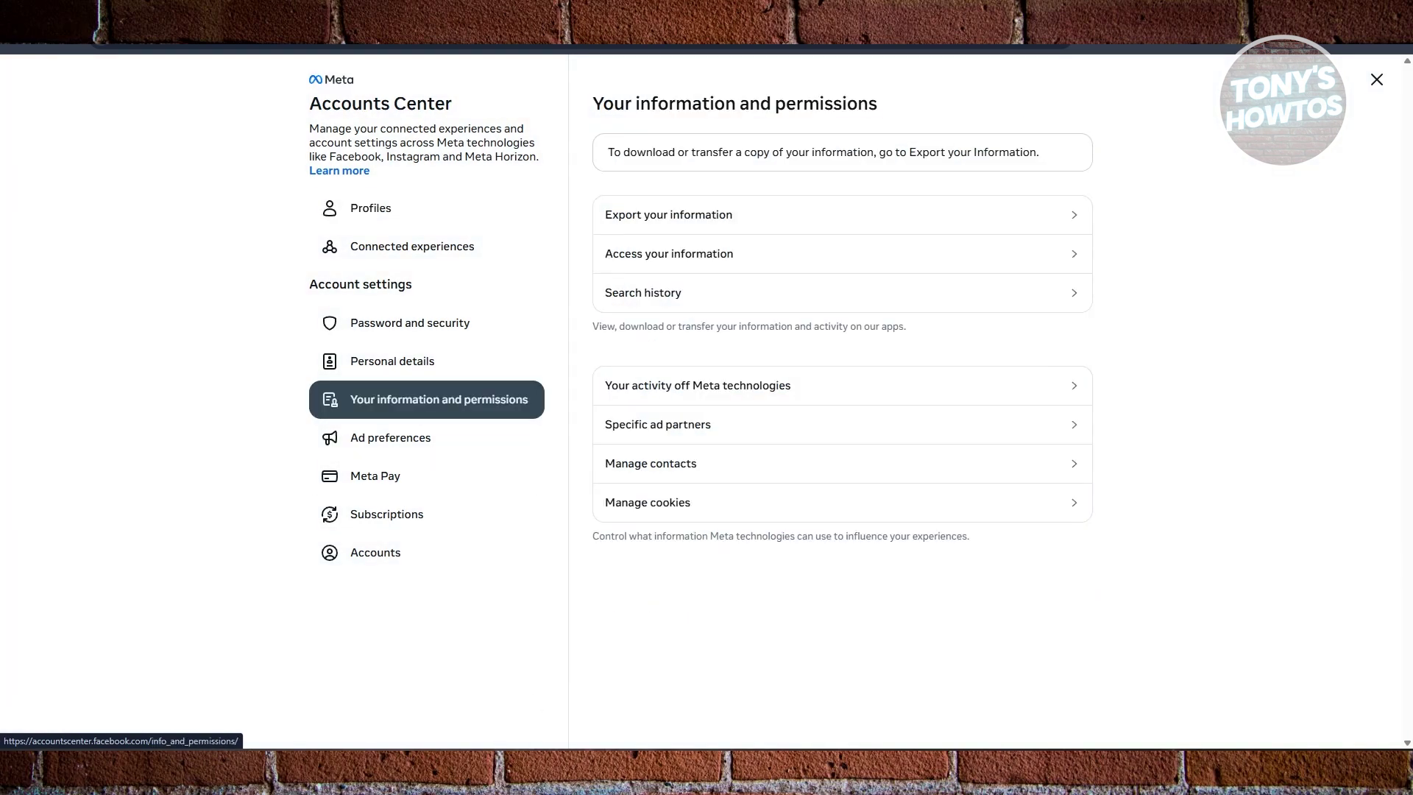
Start a new export via Export your information > Create export, choosing the Facebook profile.
click(708, 230)
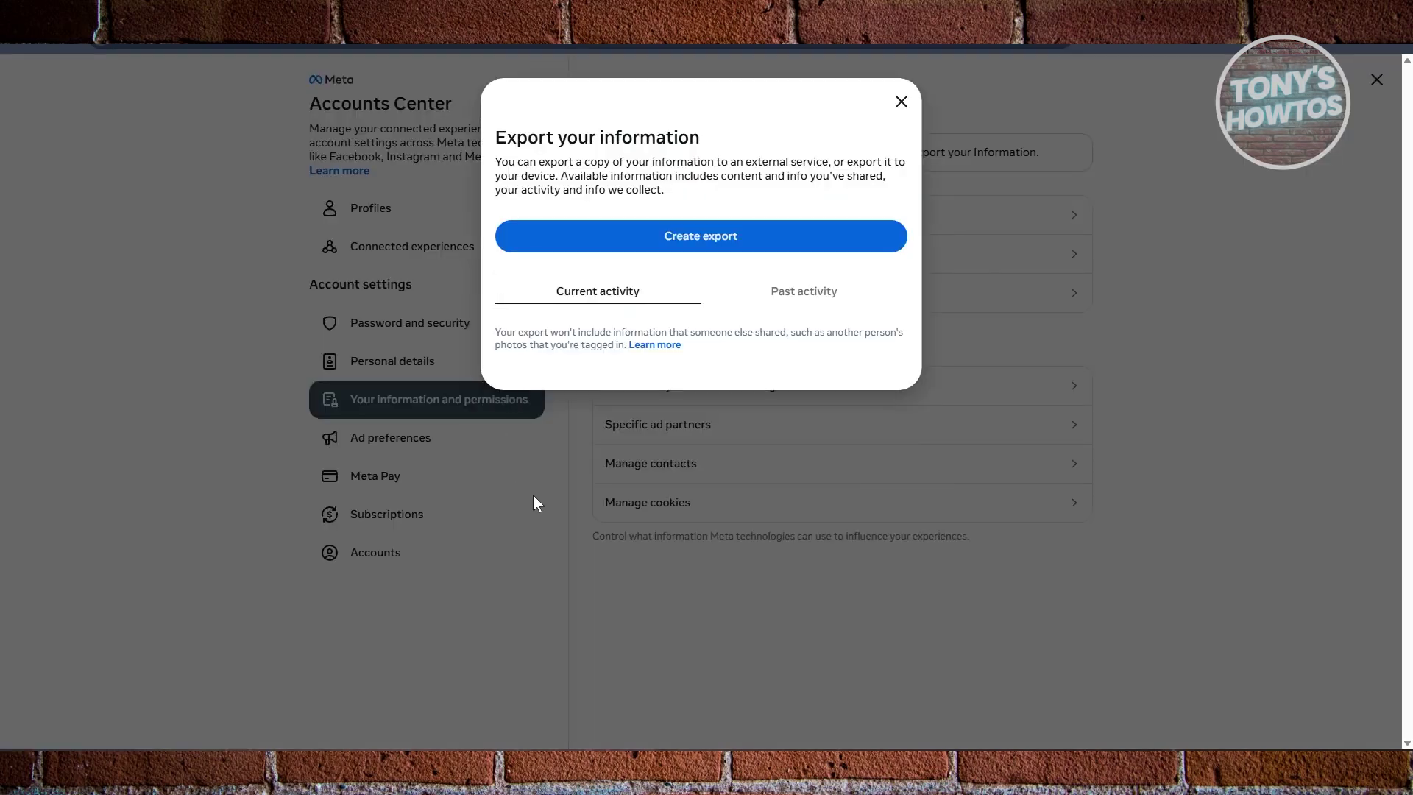
click(666, 252)
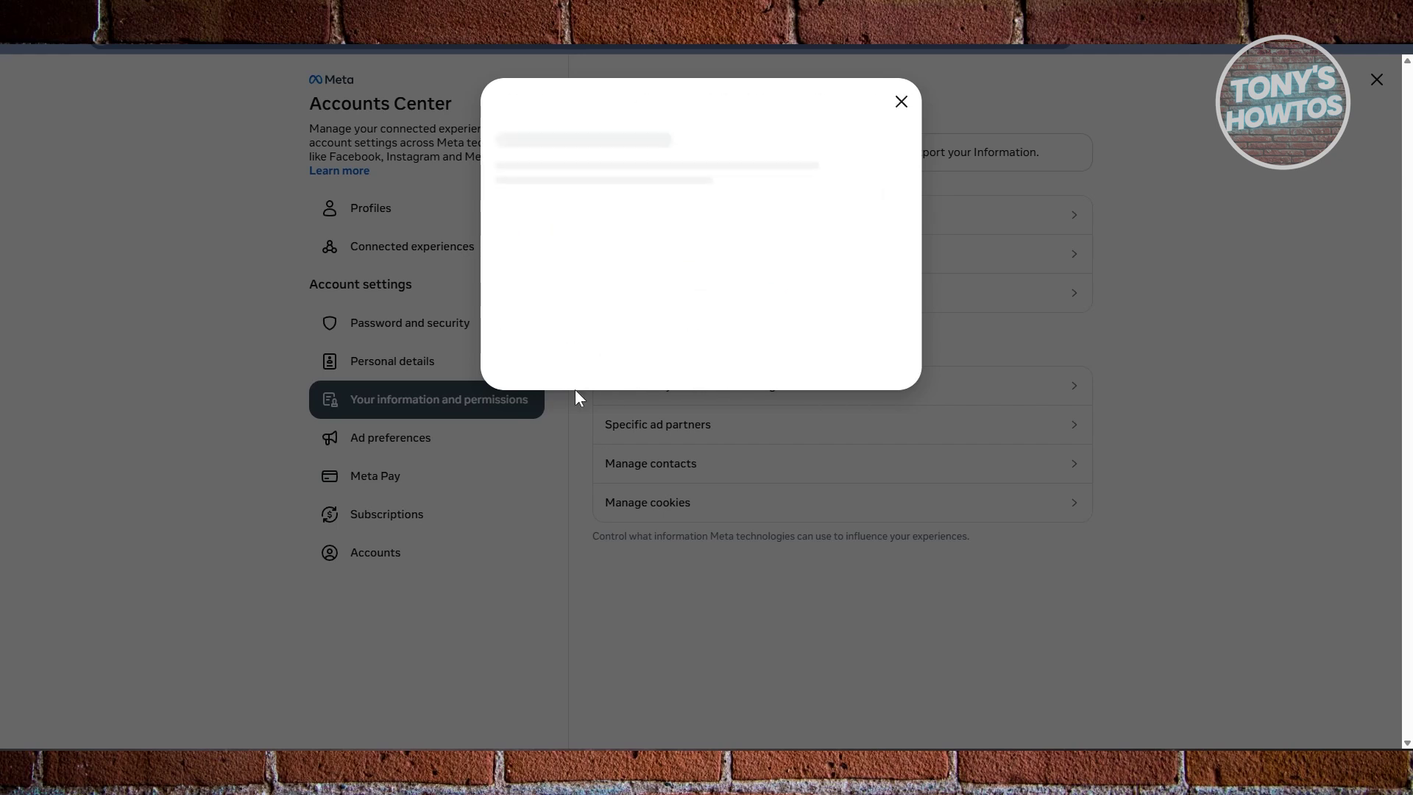
click(640, 225)
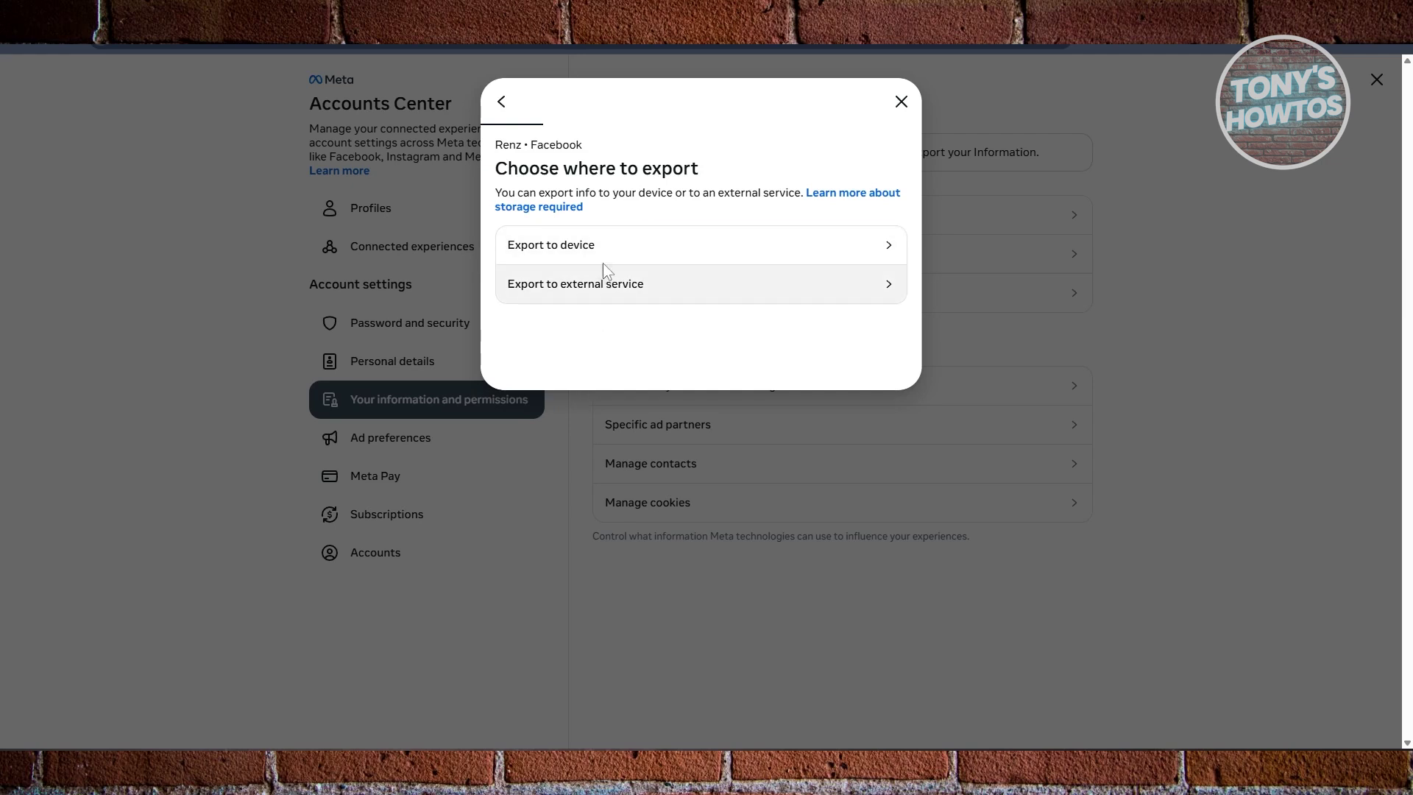
Choose Export to device, review the notification email, then open Customize information.
click(606, 253)
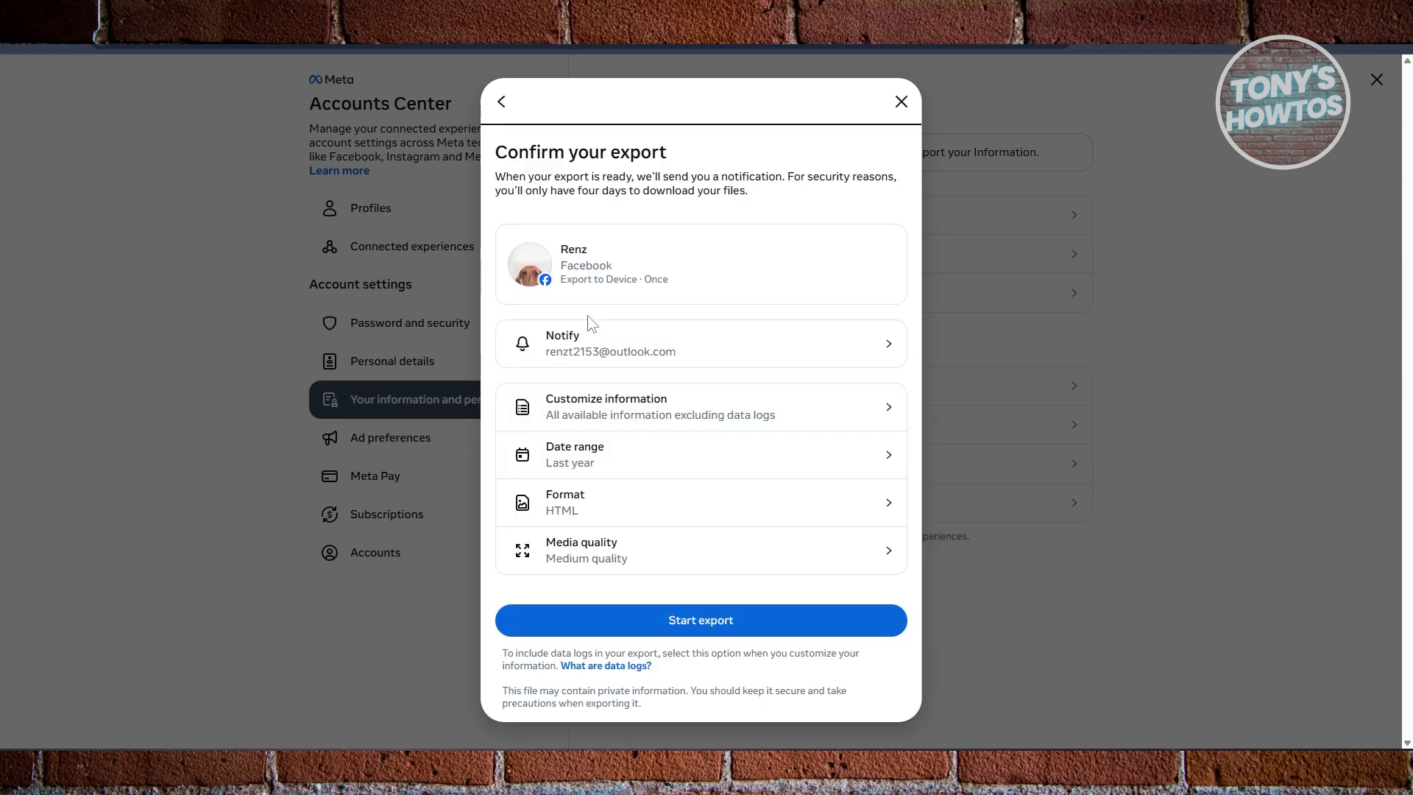
click(673, 357)
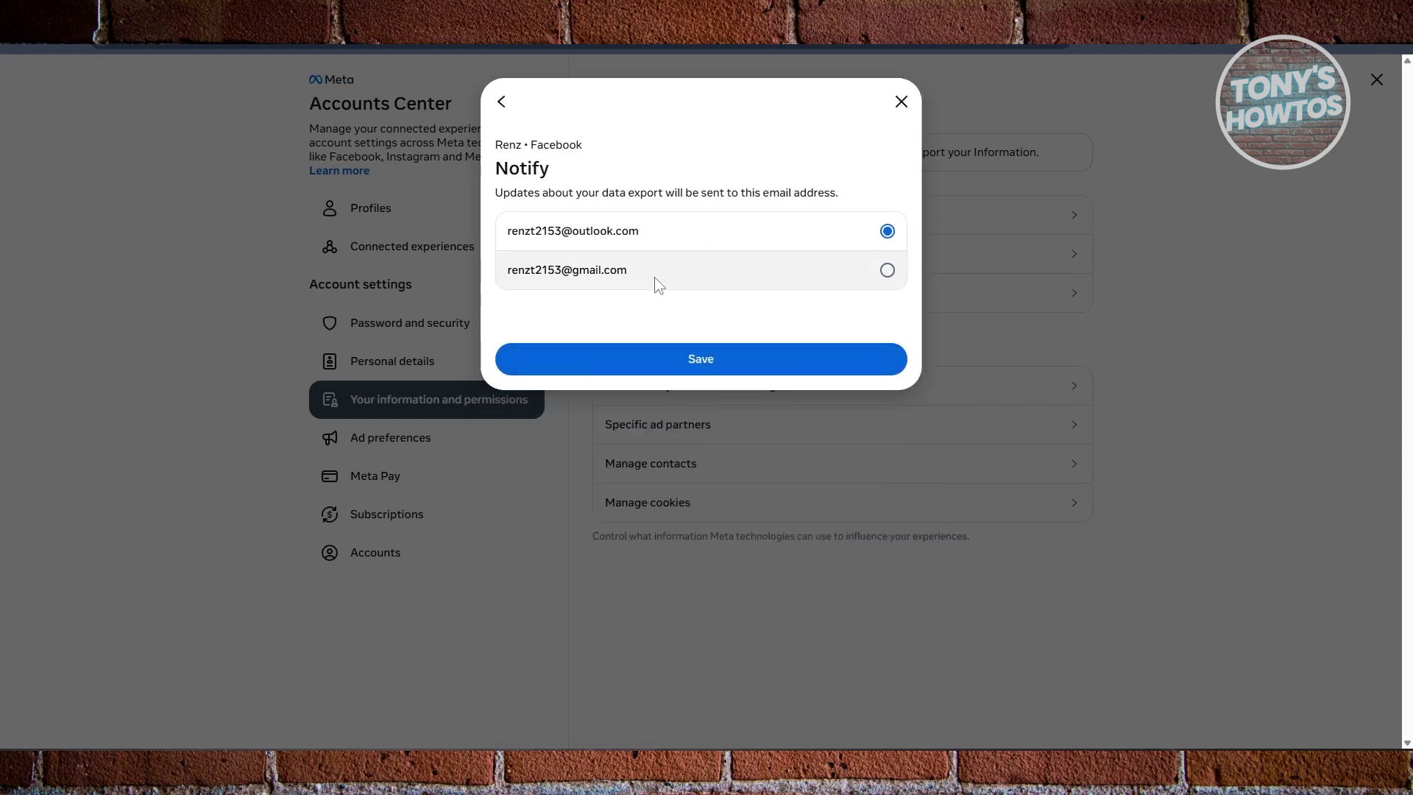
click(504, 103)
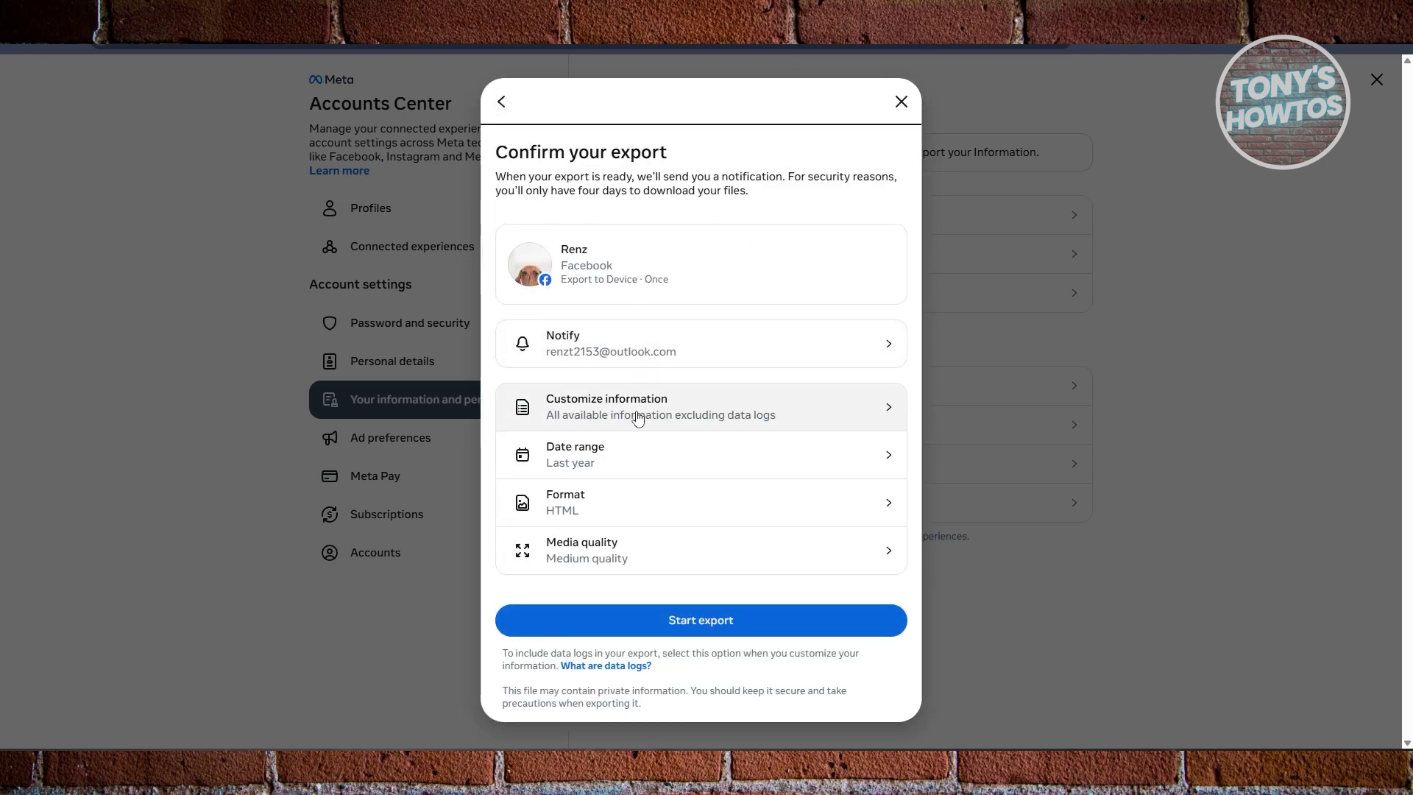
click(708, 410)
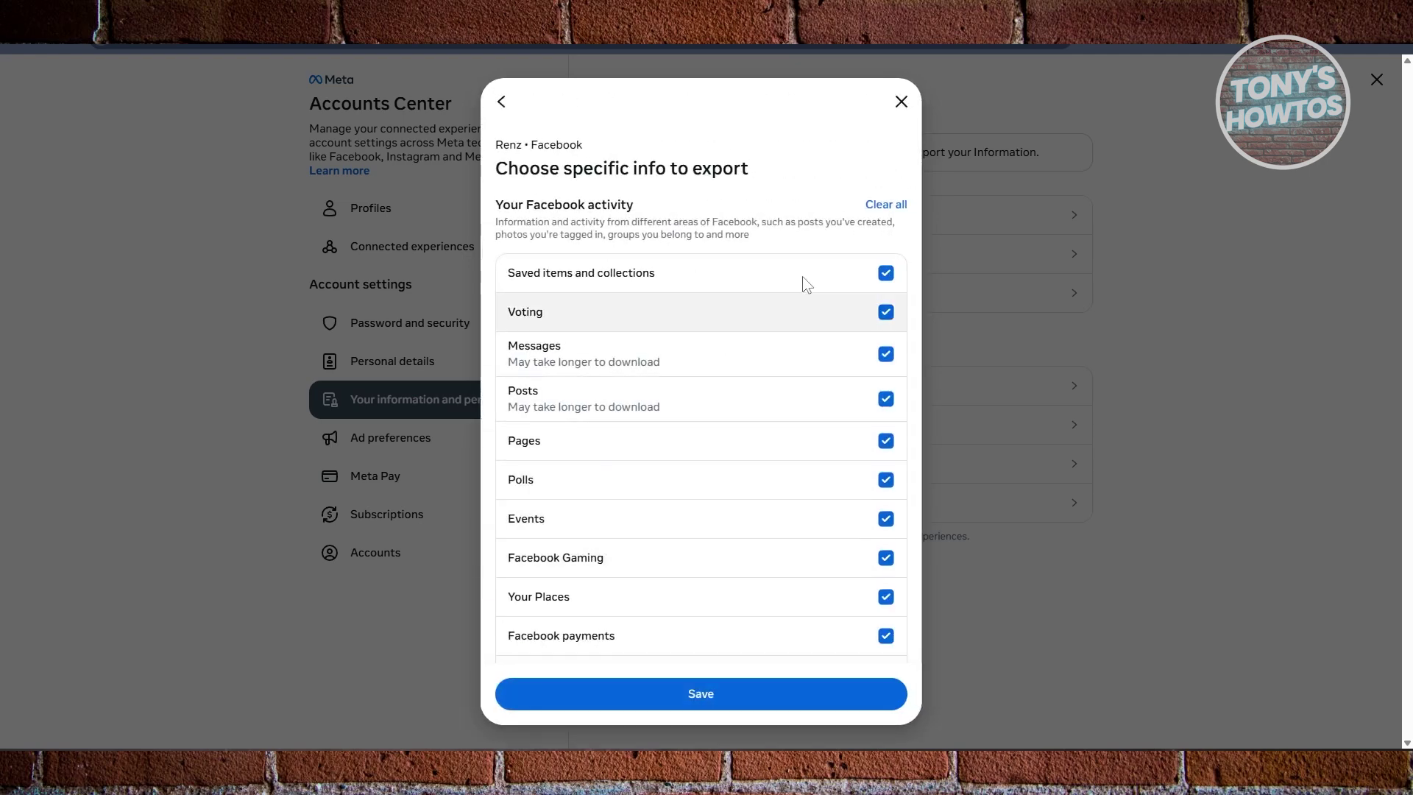
Clear all Facebook activity categories, then tick Activity you're tagged in and Short Videos.
click(902, 208)
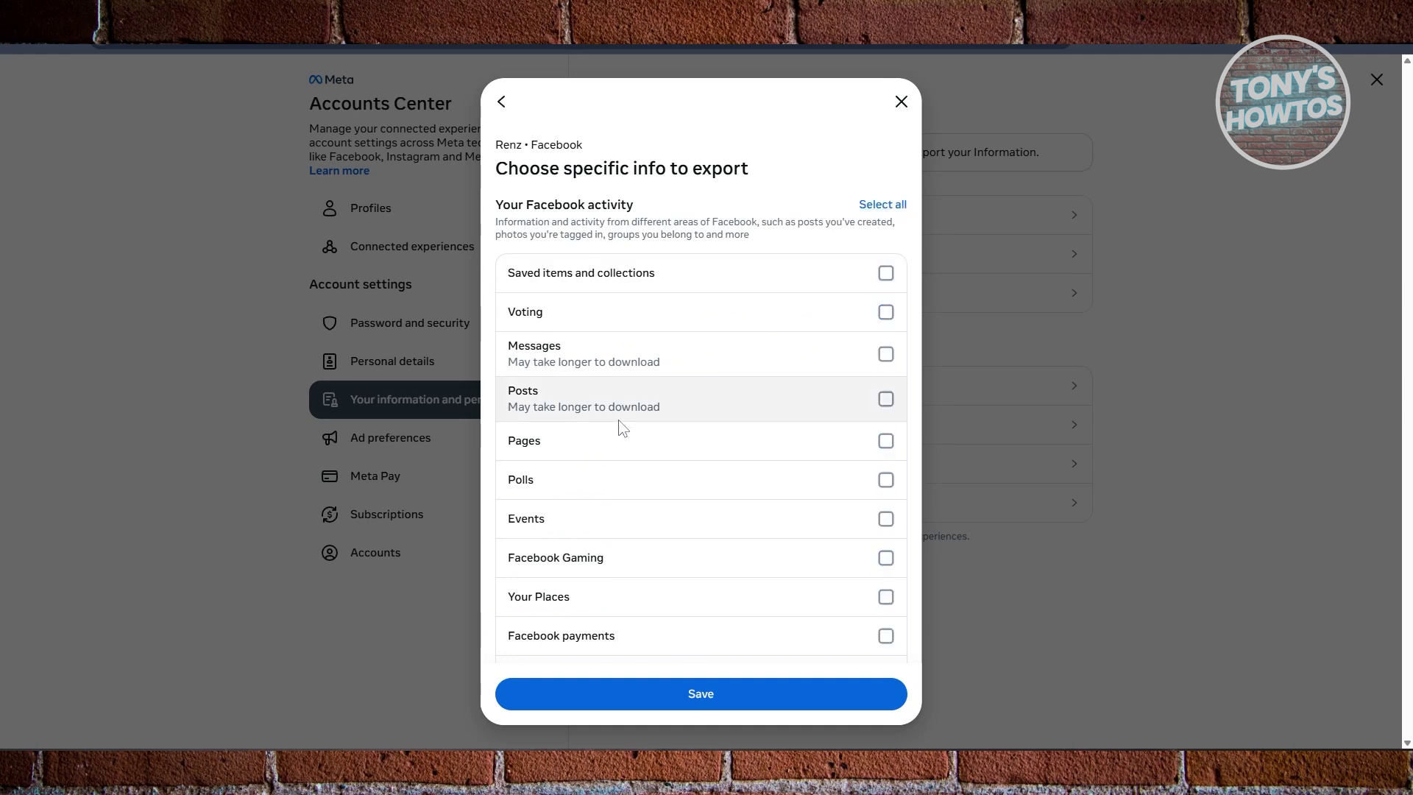
scroll(657, 519, down, 5)
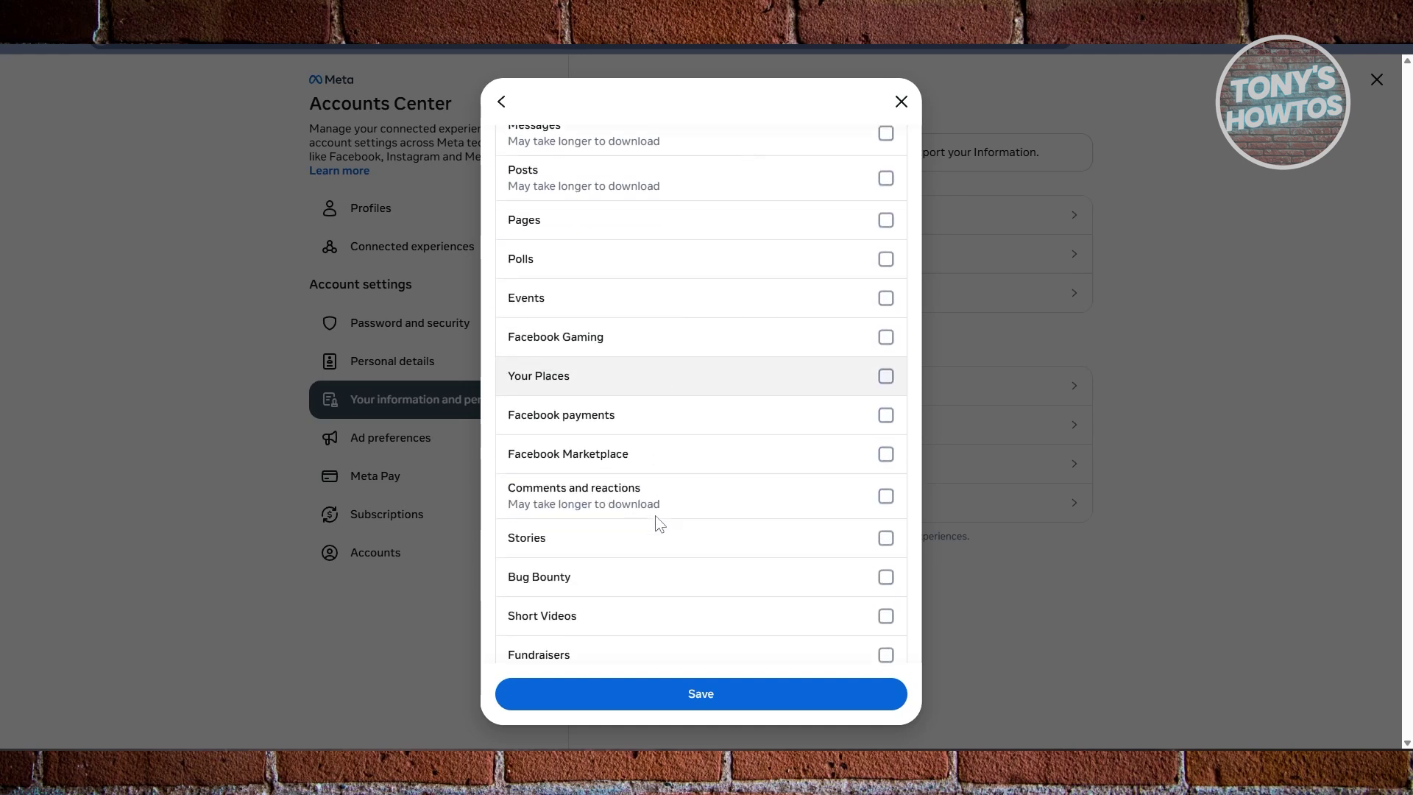
scroll(657, 518, down, 5)
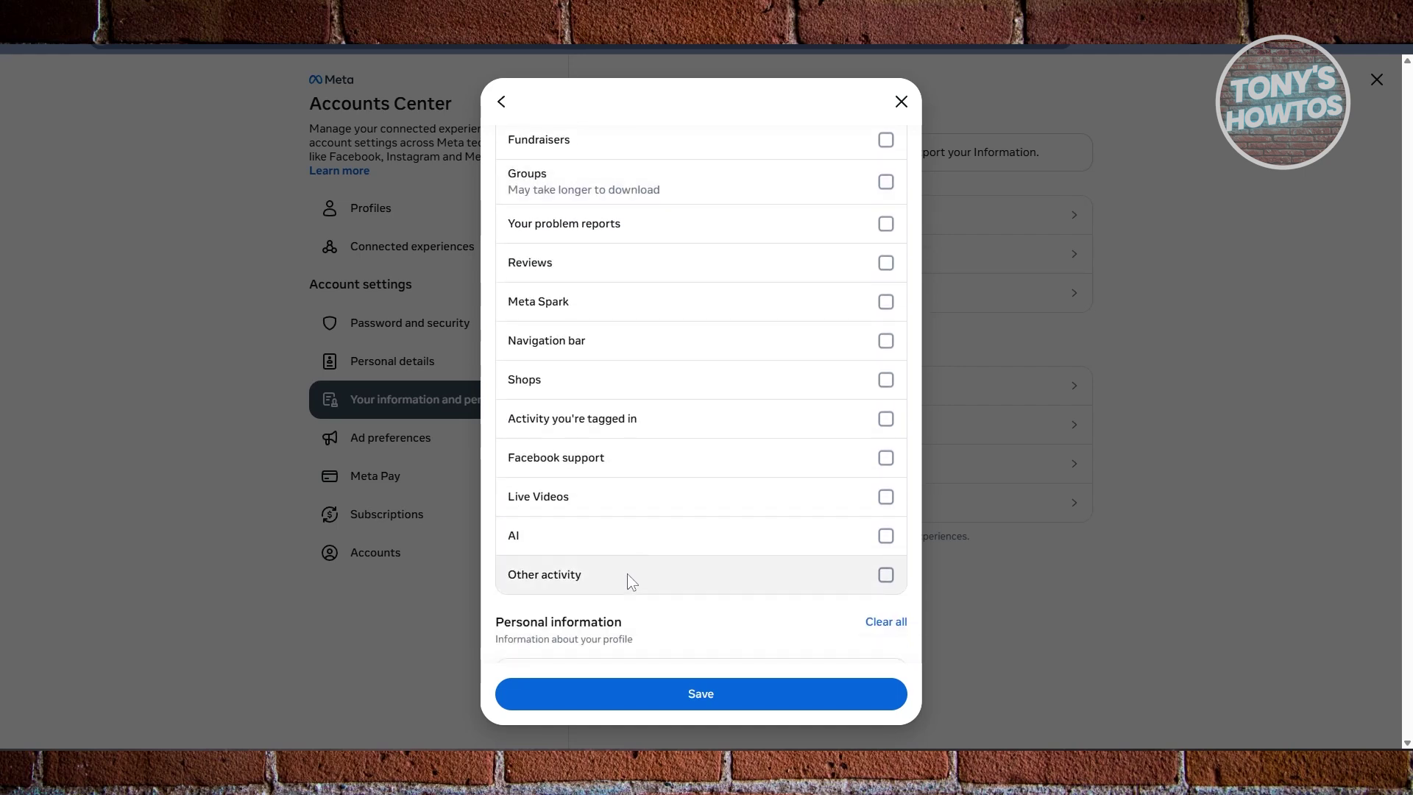
click(873, 427)
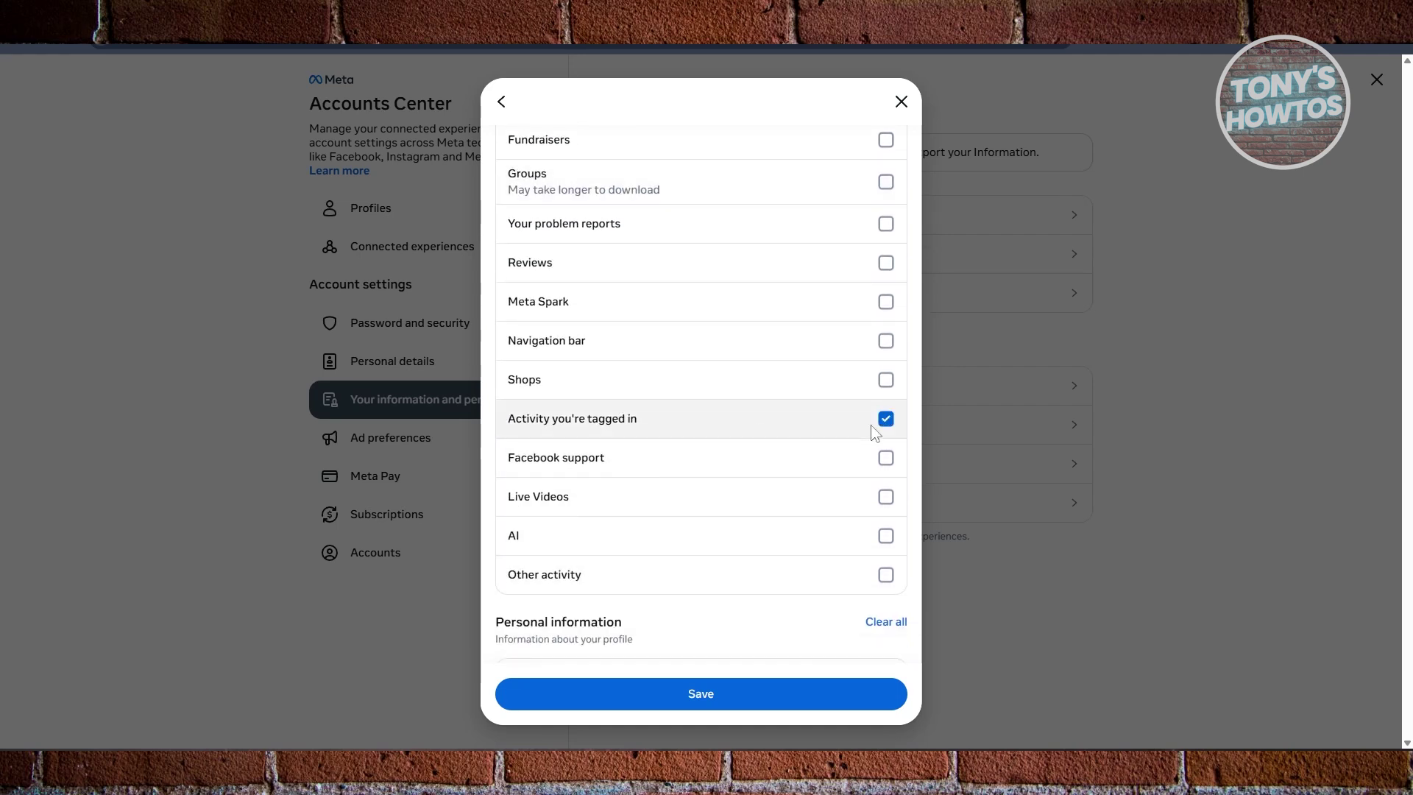
scroll(694, 508, up, 4)
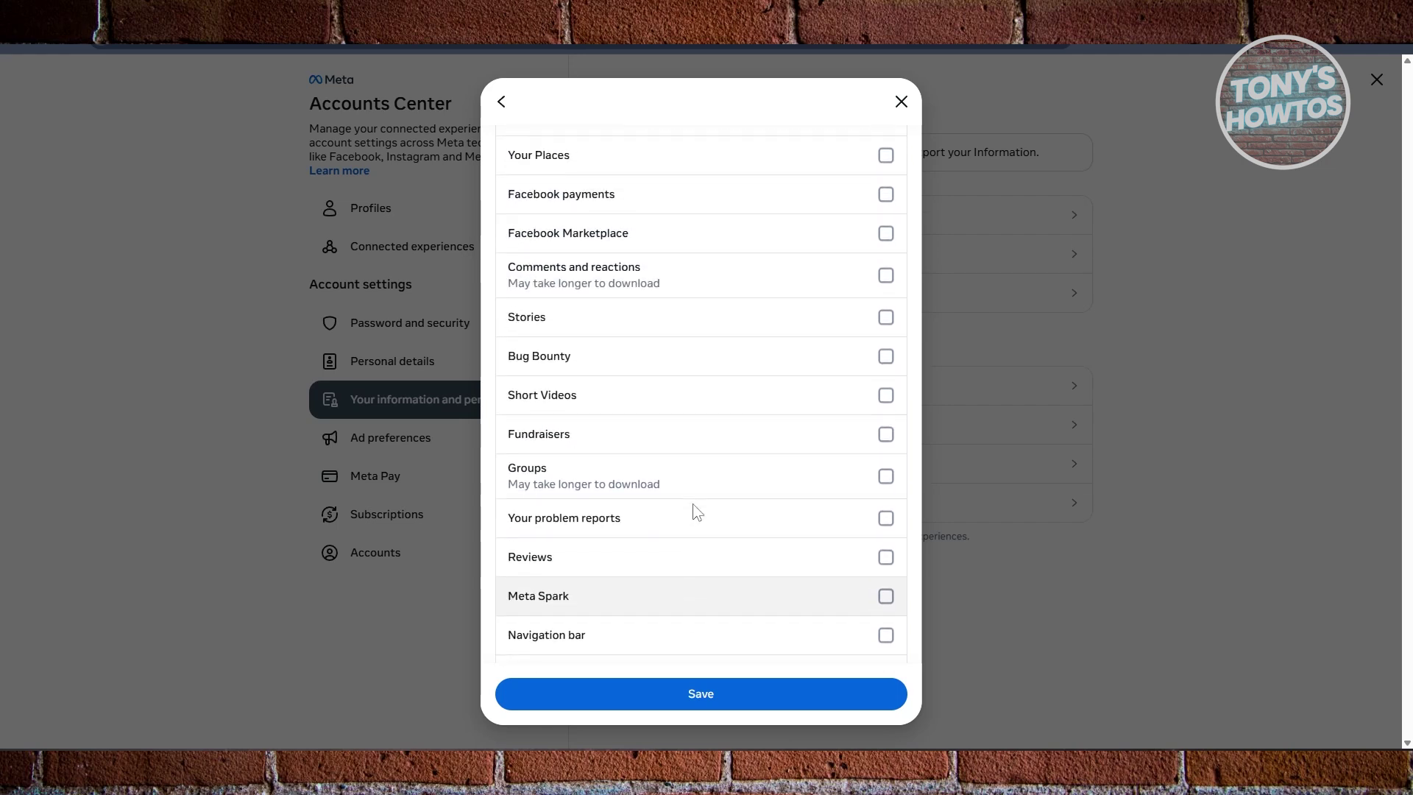
scroll(697, 513, up, 2)
click(675, 471)
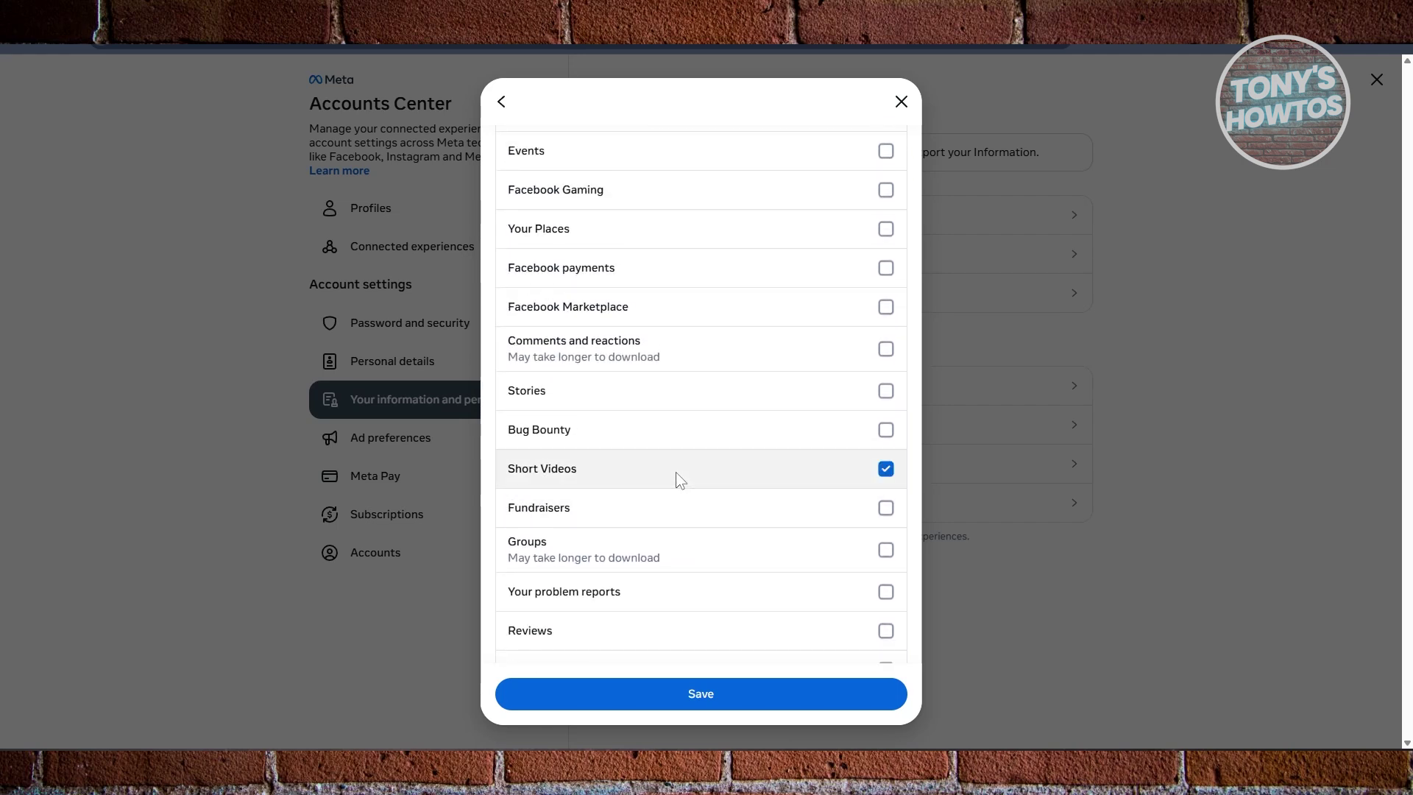
Also tick Posts and Stories in the export list.
scroll(676, 471, up, 3)
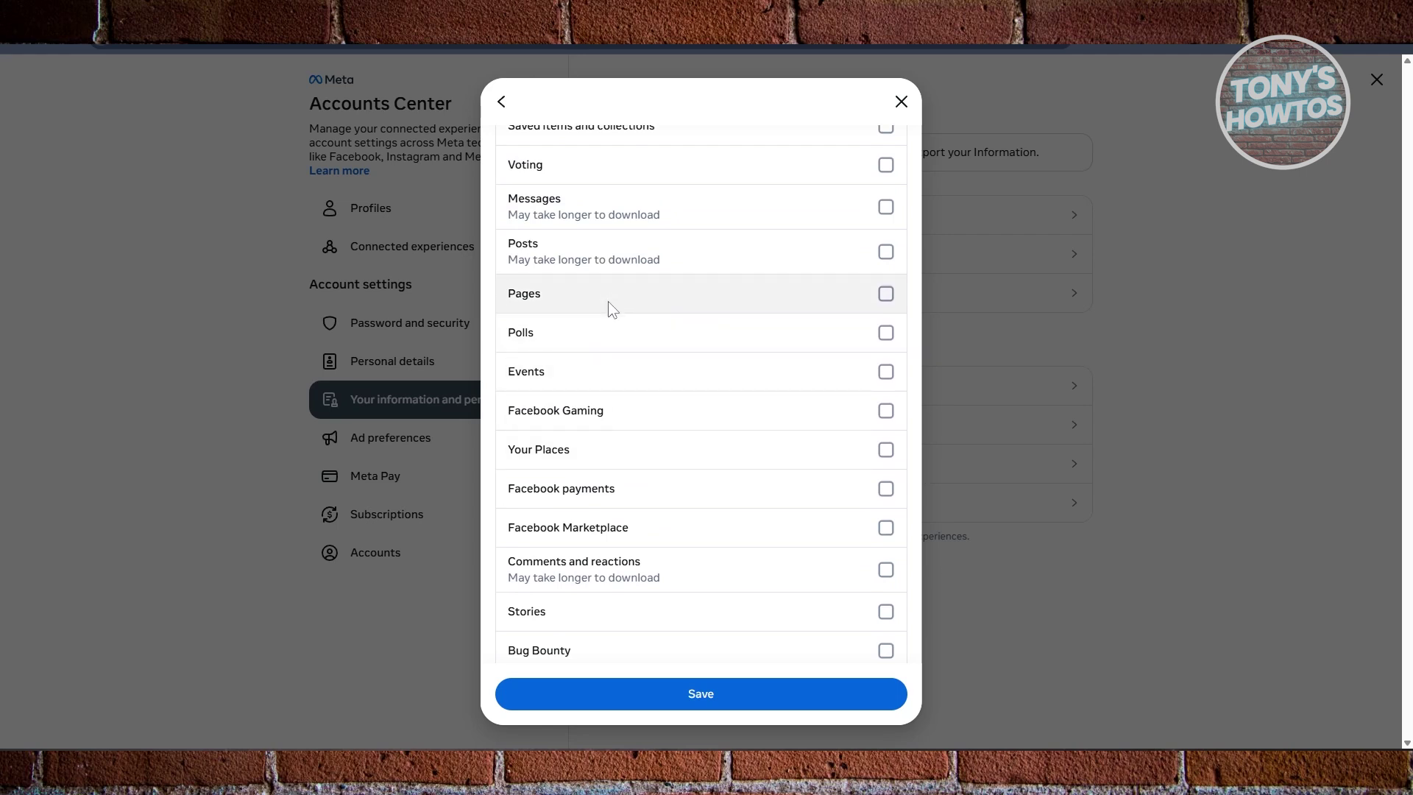
scroll(608, 301, up, 1)
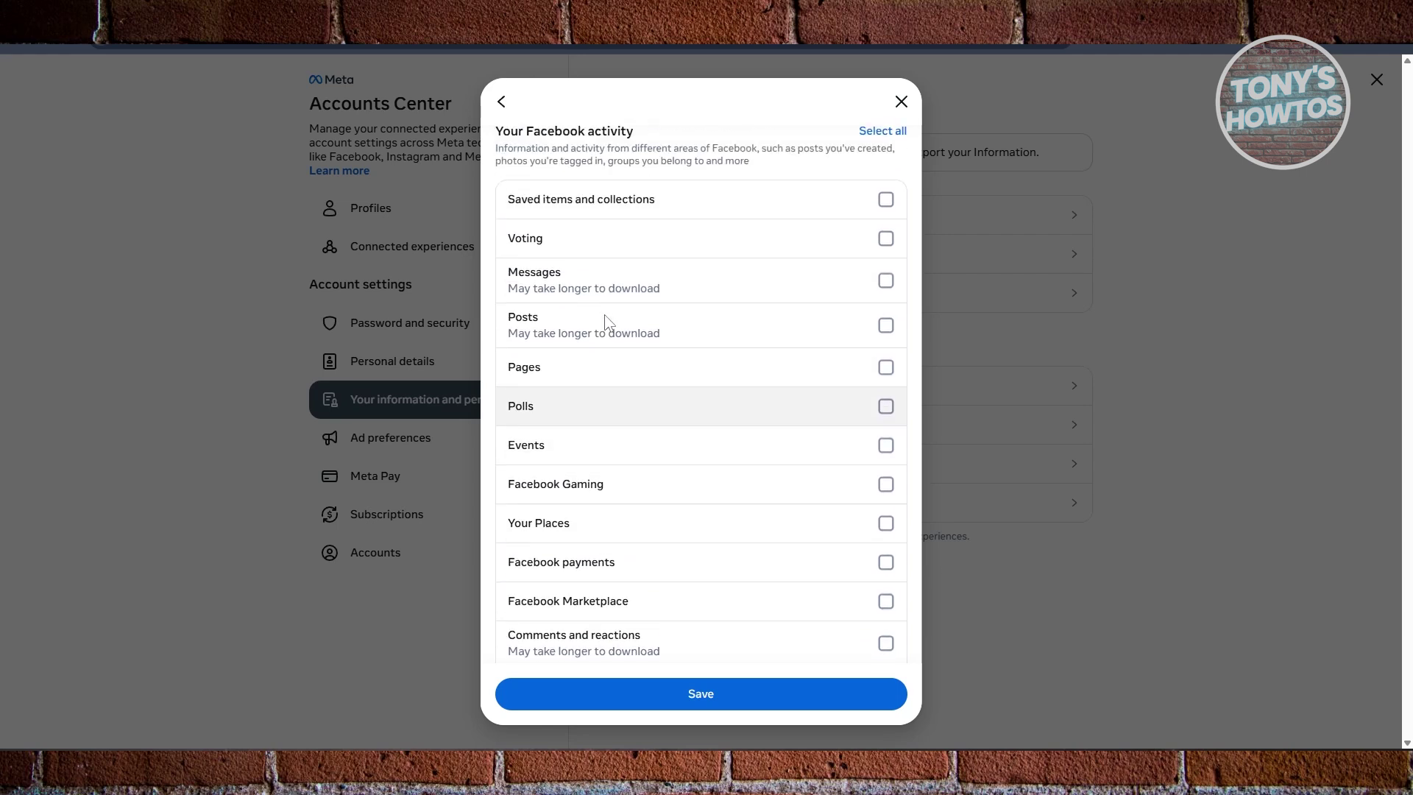
click(899, 326)
scroll(599, 394, down, 3)
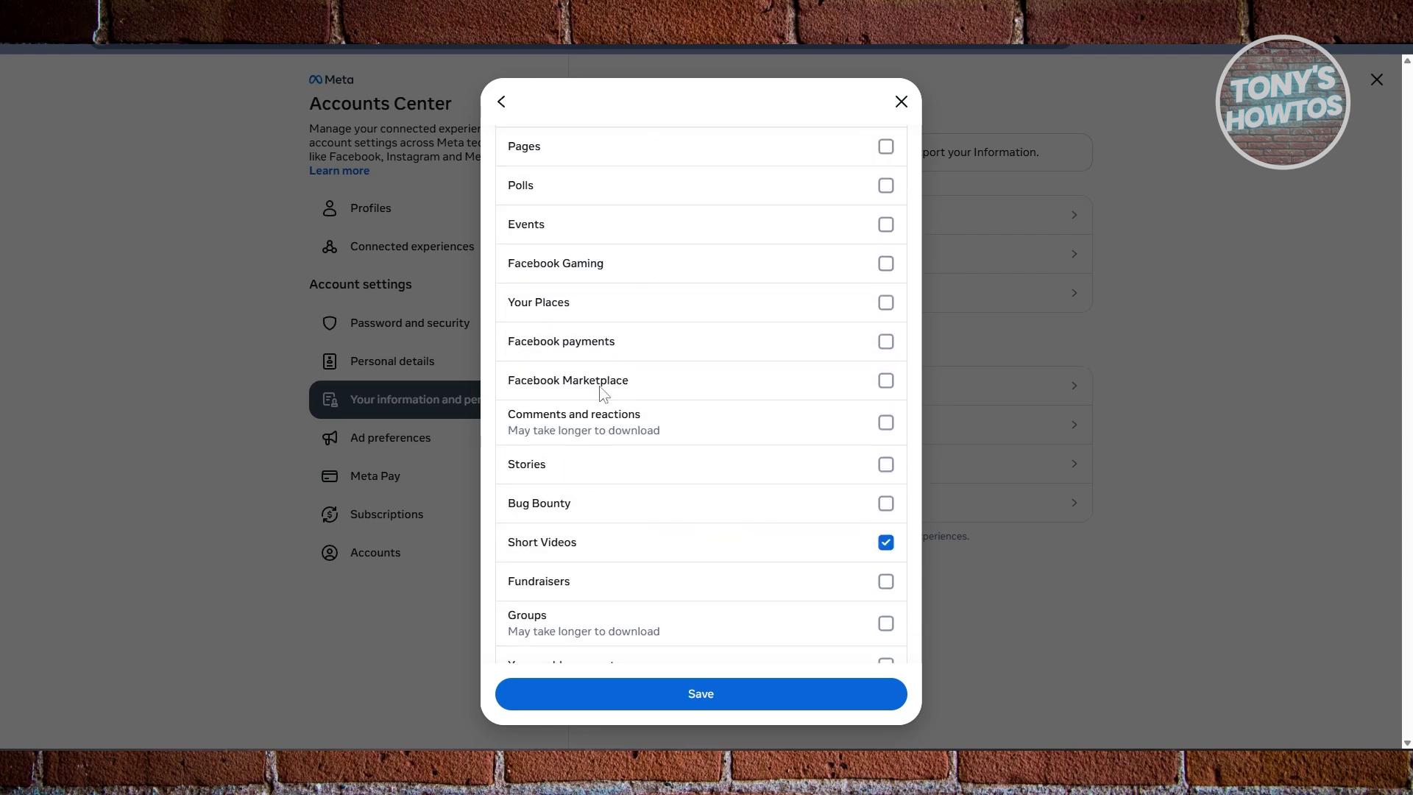
scroll(694, 442, up, 3)
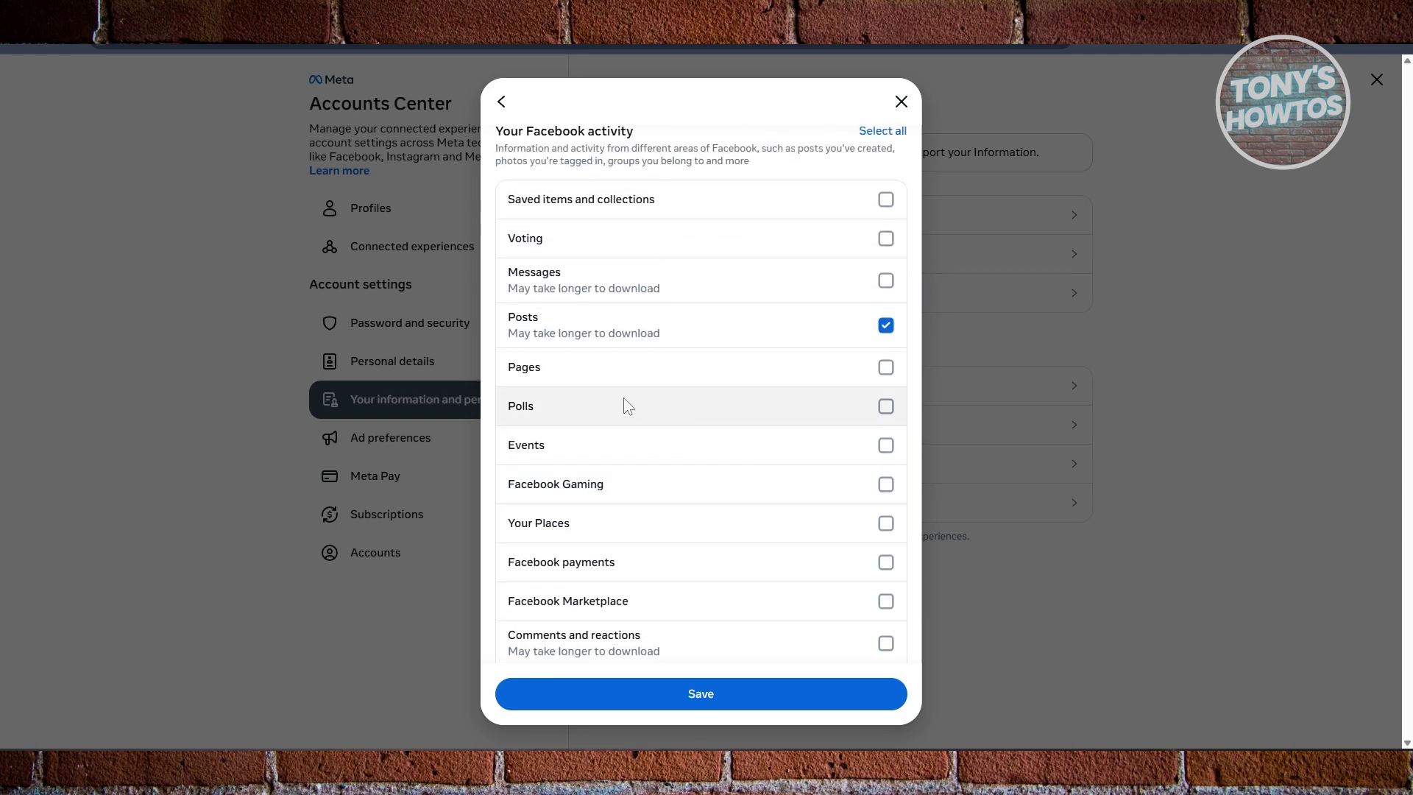
scroll(637, 376, up, 1)
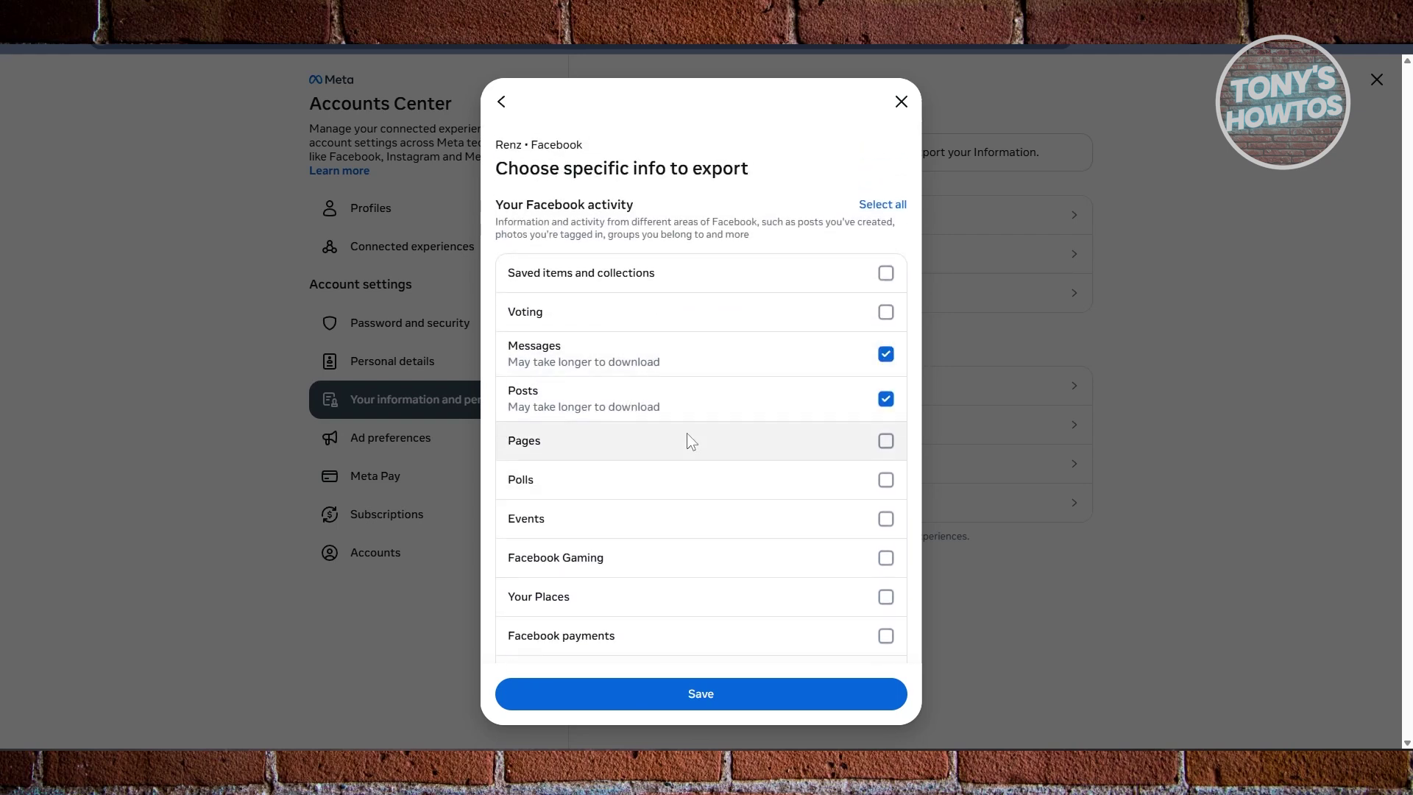
scroll(680, 436, down, 2)
scroll(642, 489, down, 3)
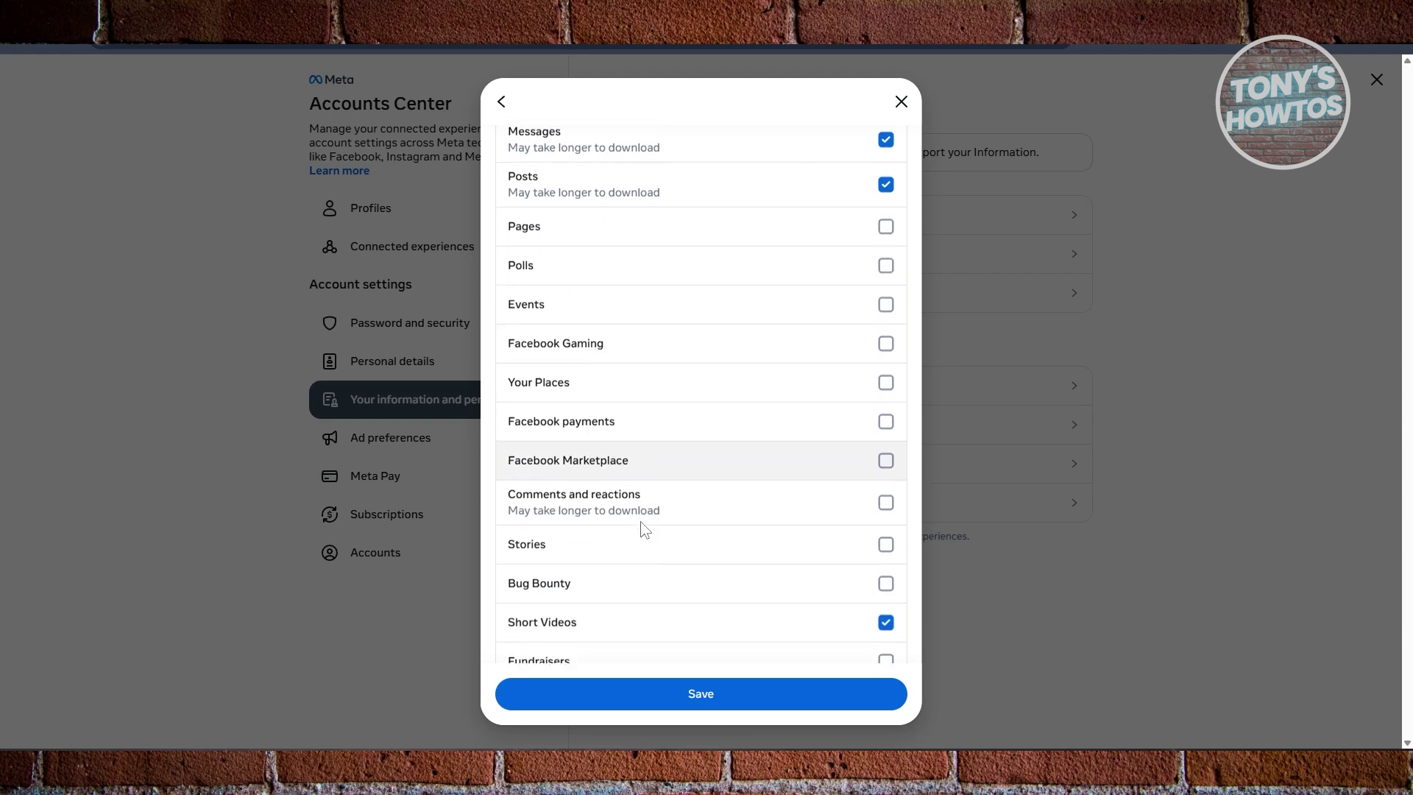
click(609, 401)
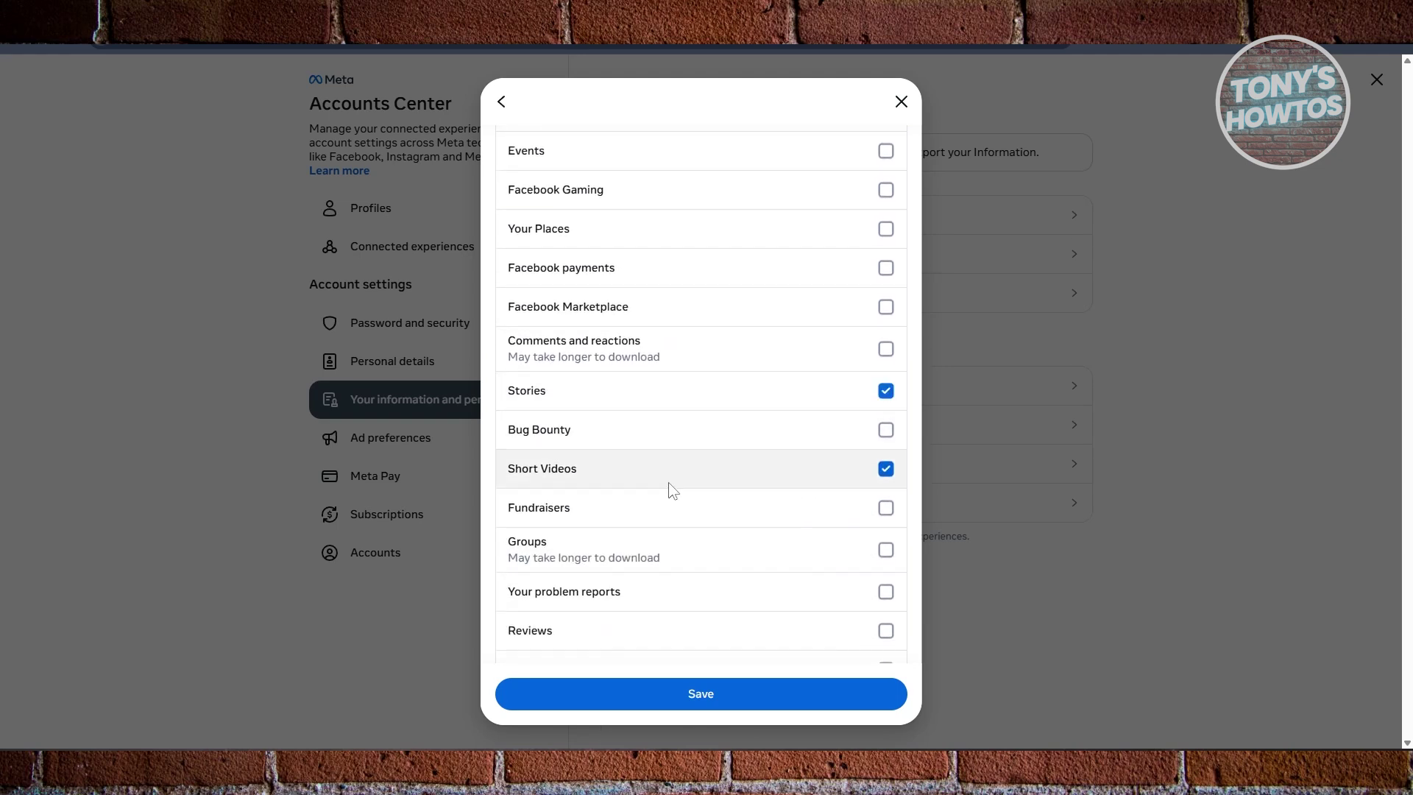
scroll(624, 559, up, 4)
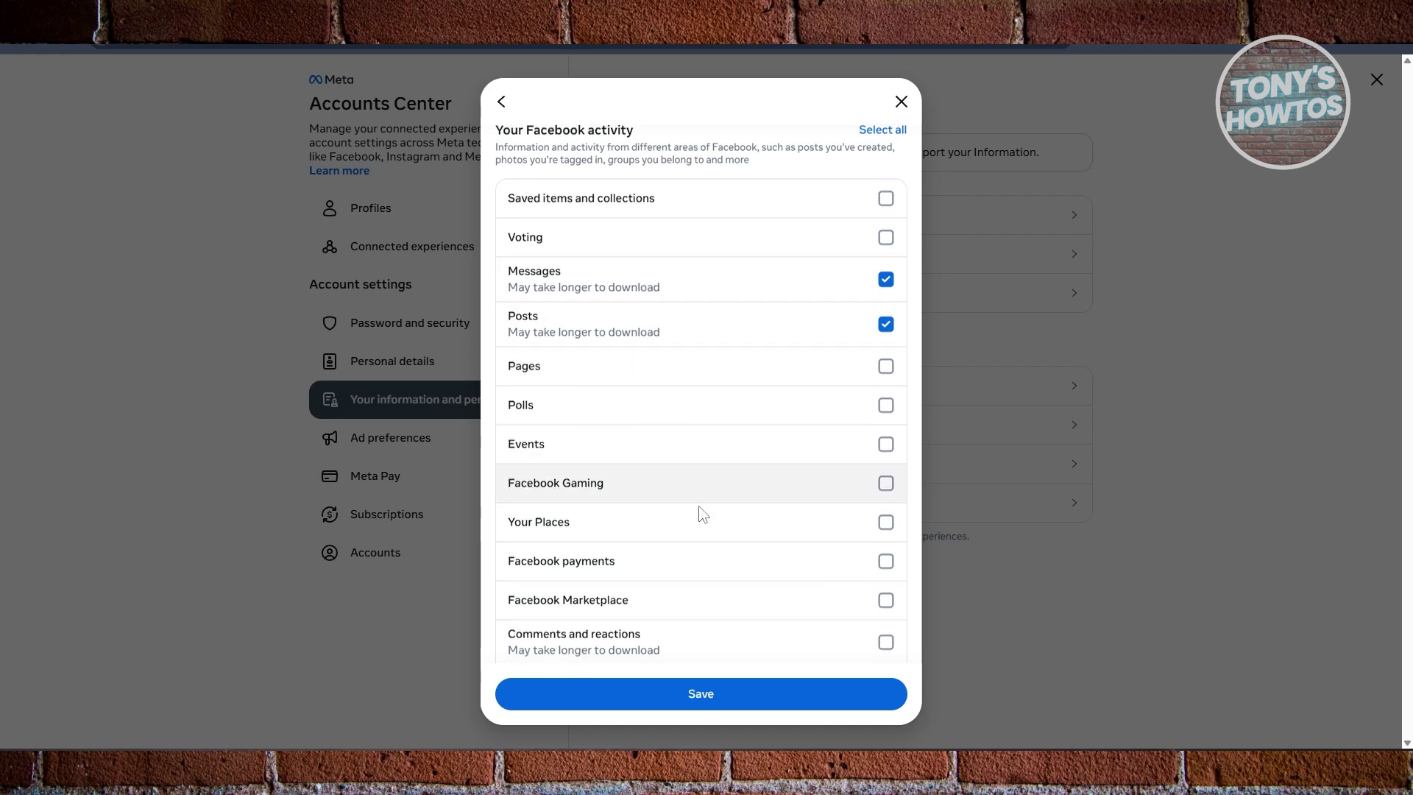
scroll(684, 589, down, 1)
scroll(564, 436, up, 2)
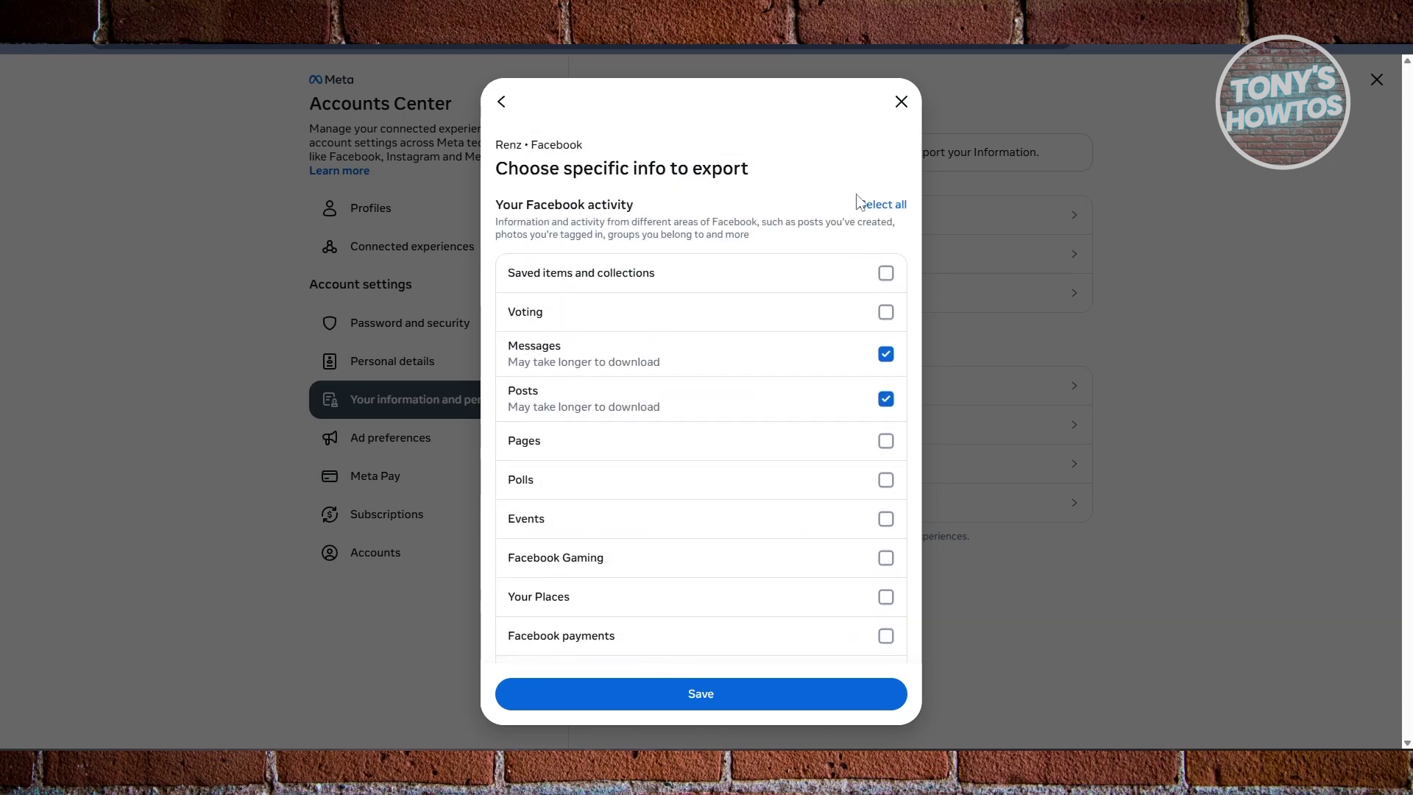
Select all categories, confirm the HTML format, and start the export request.
click(879, 205)
click(700, 694)
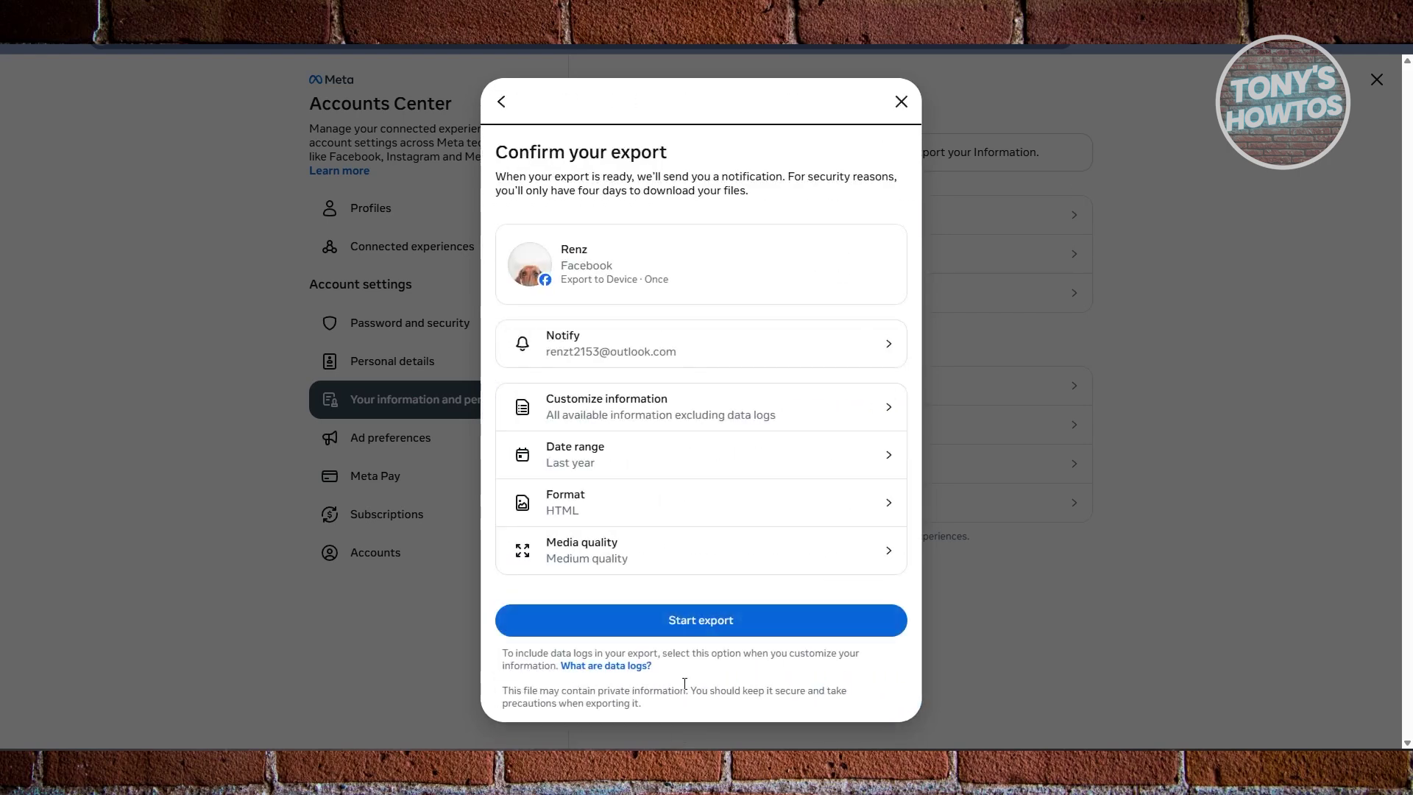
click(607, 509)
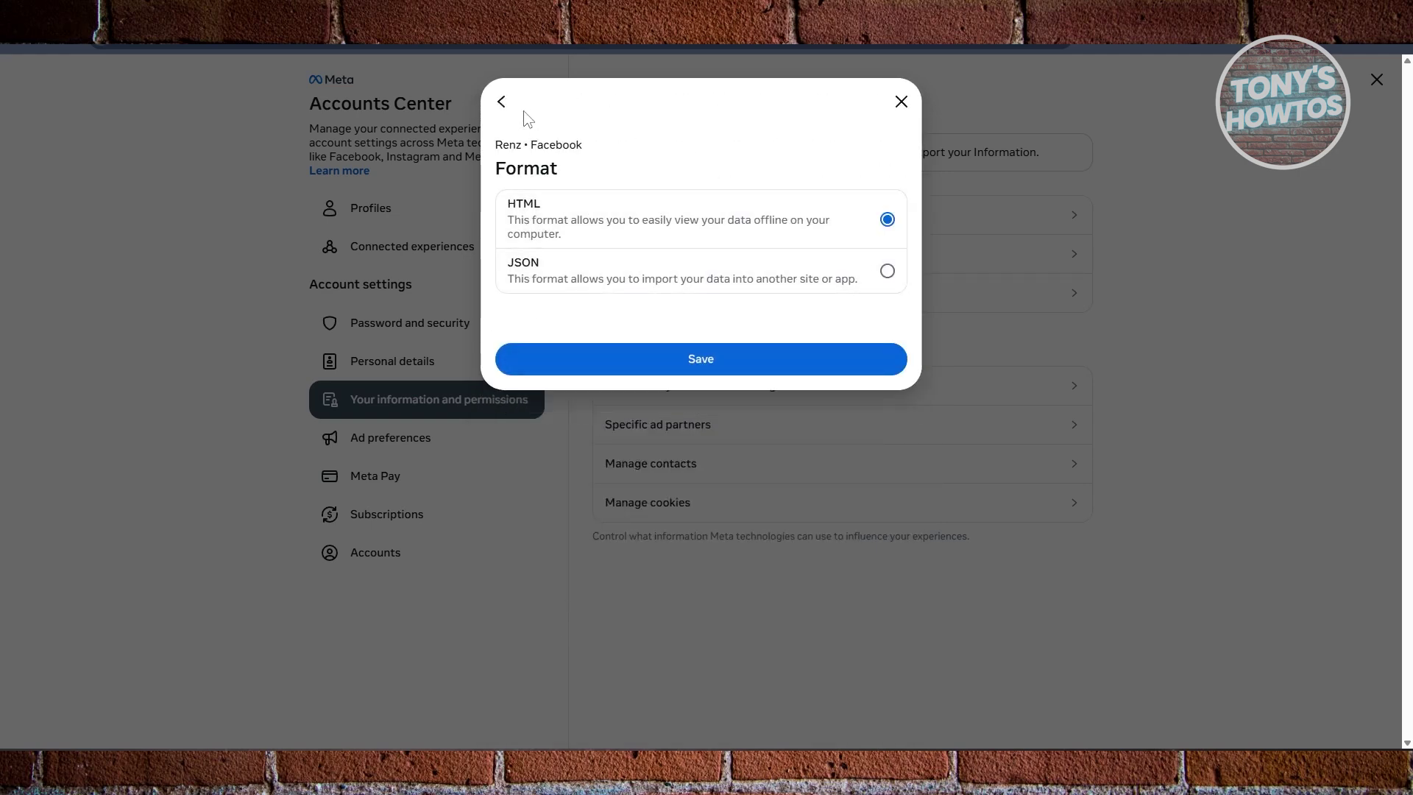
click(502, 104)
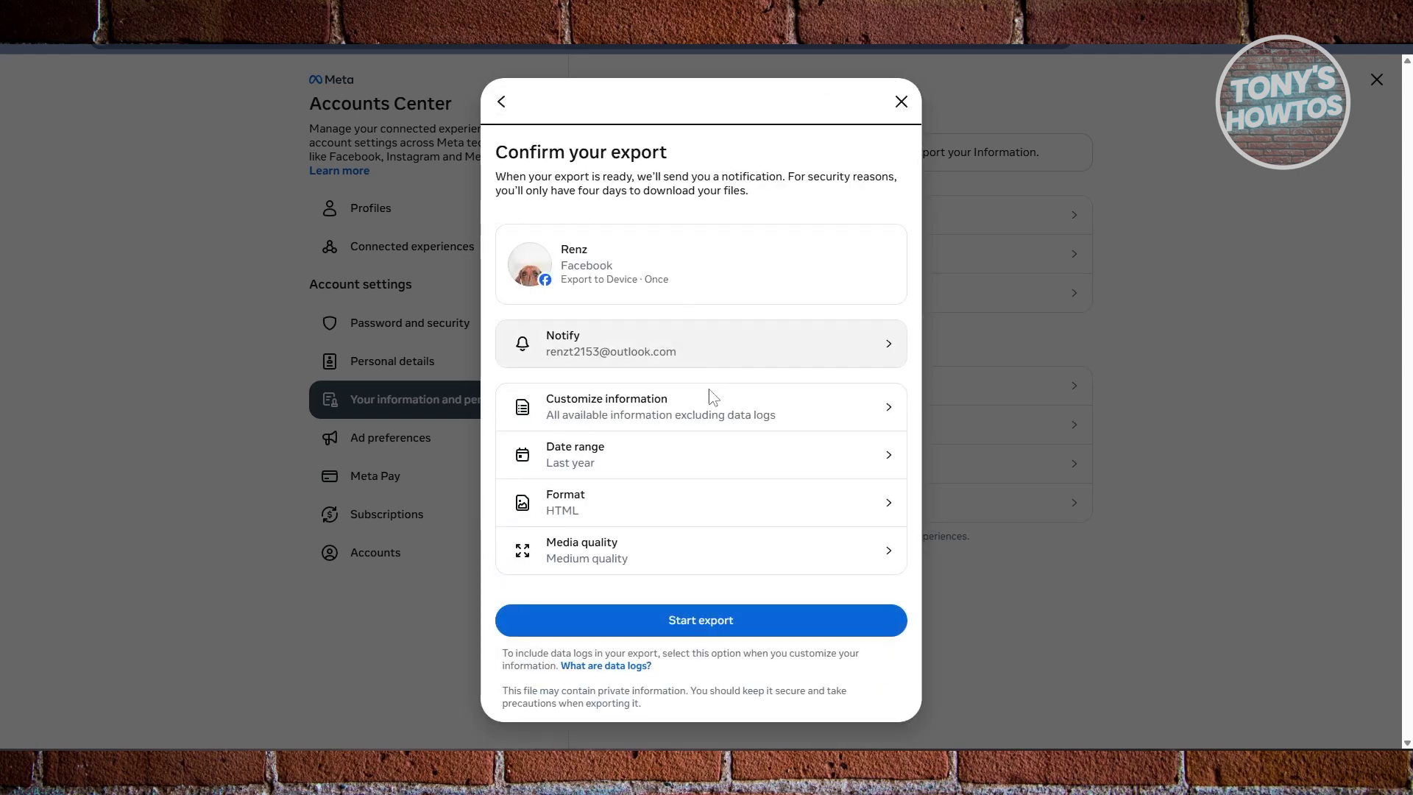
click(710, 636)
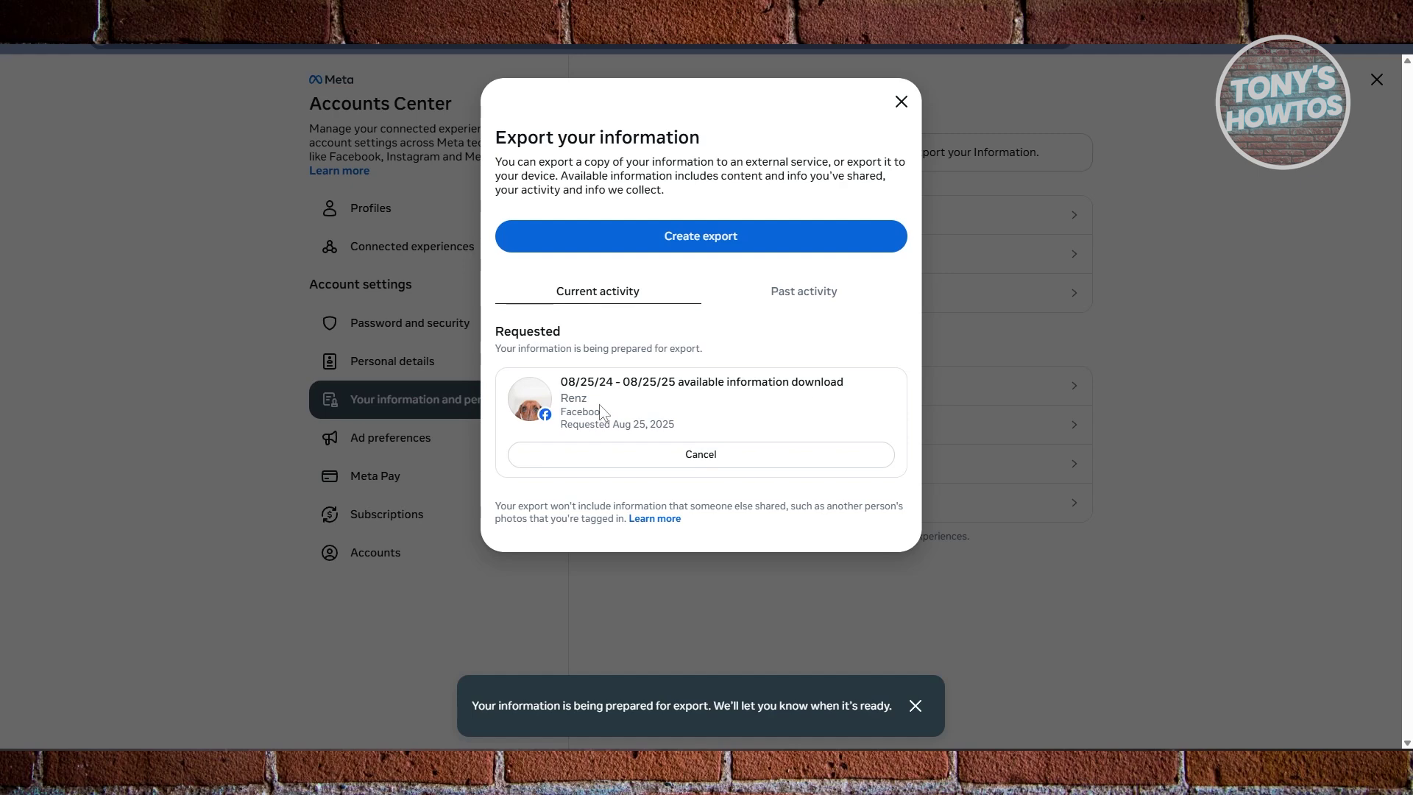
click(905, 101)
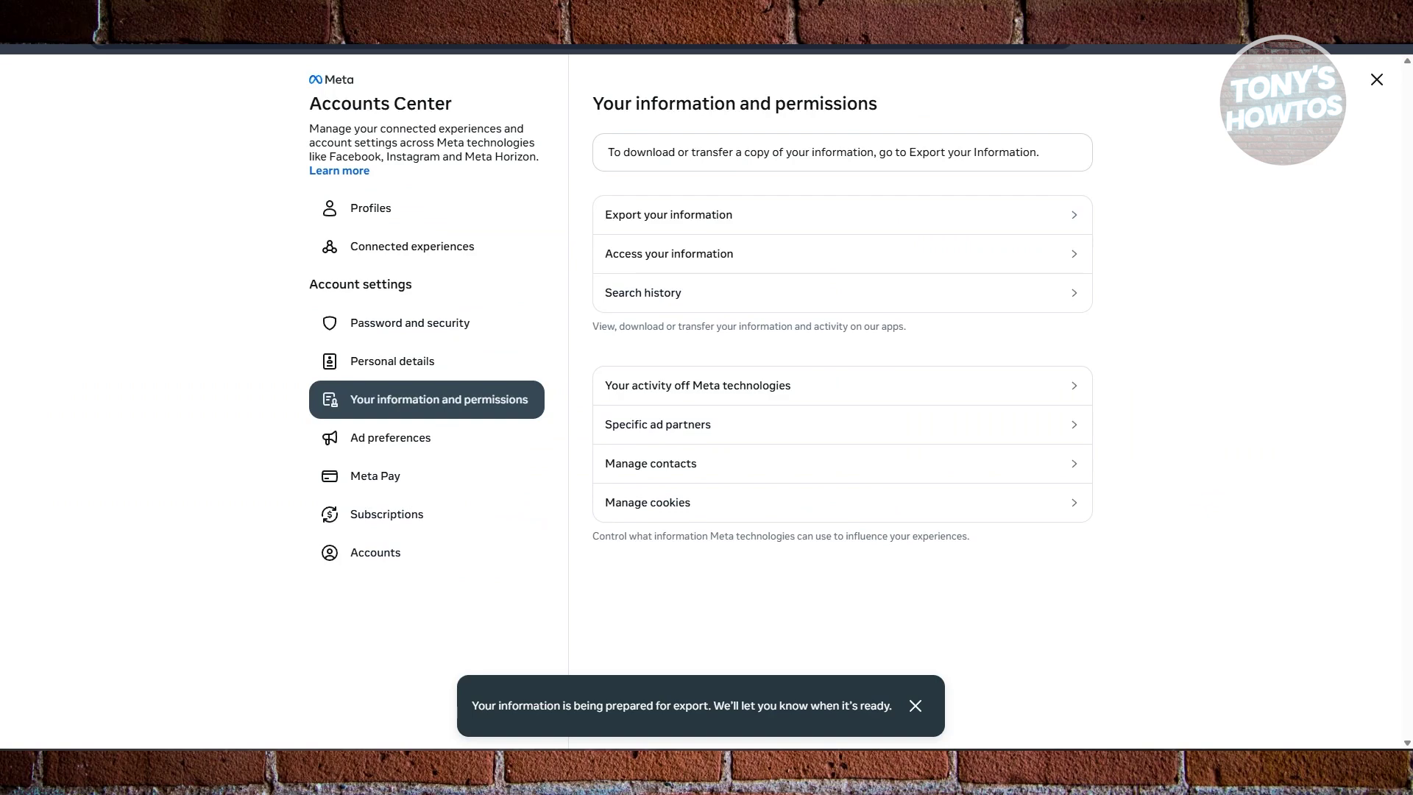
Return to the home feed and check notifications for the finished export.
click(1376, 79)
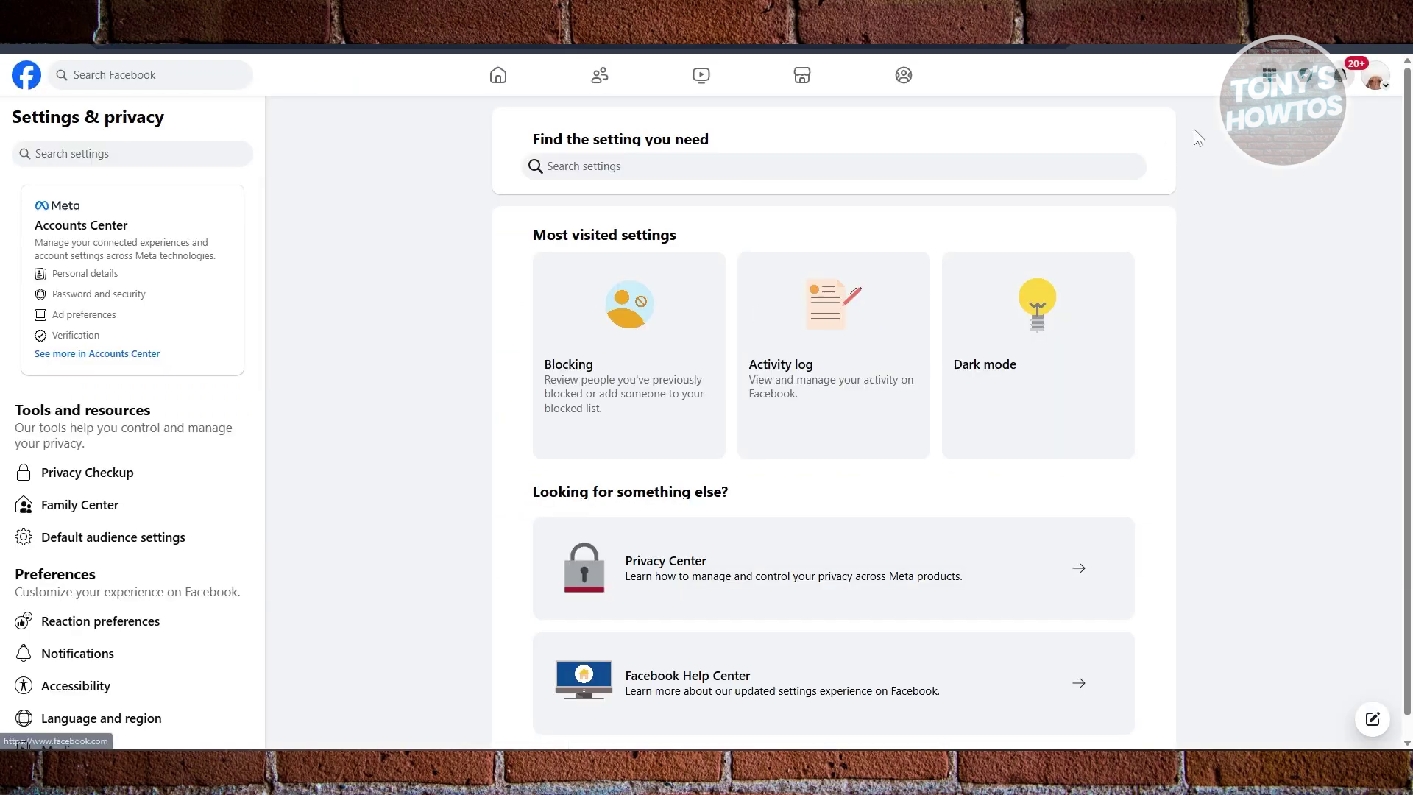
key(alt+Left)
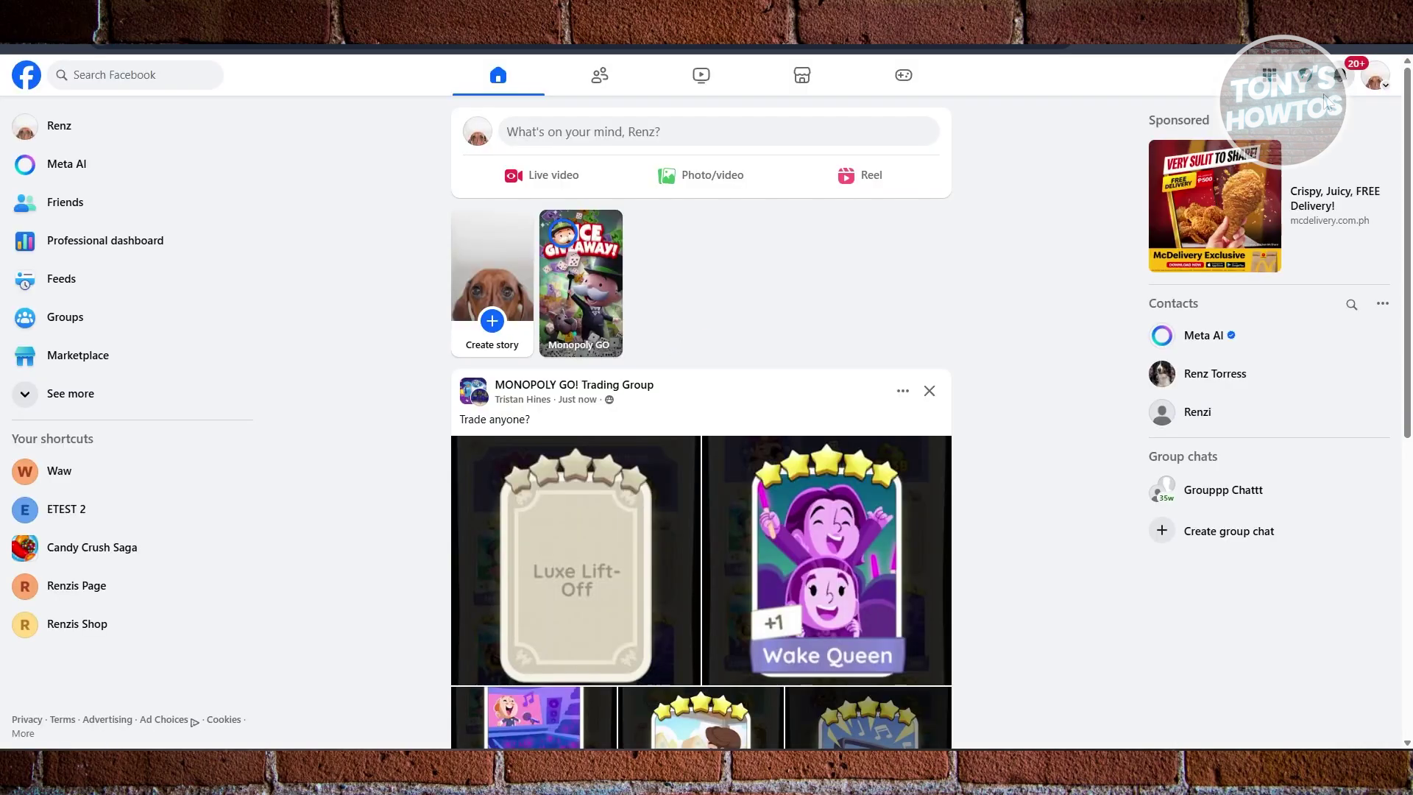
click(1339, 75)
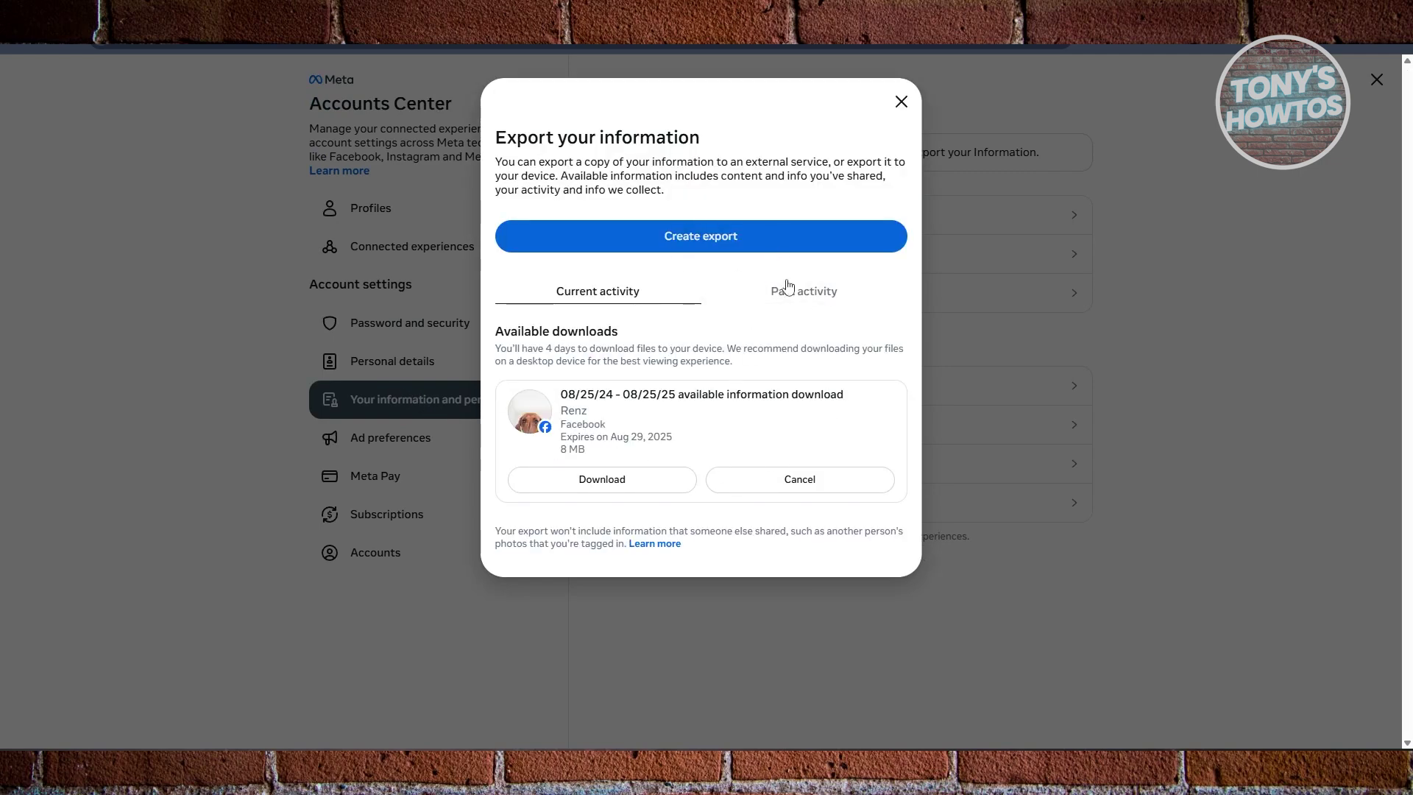
Download the export files and open the downloaded zip.
click(603, 485)
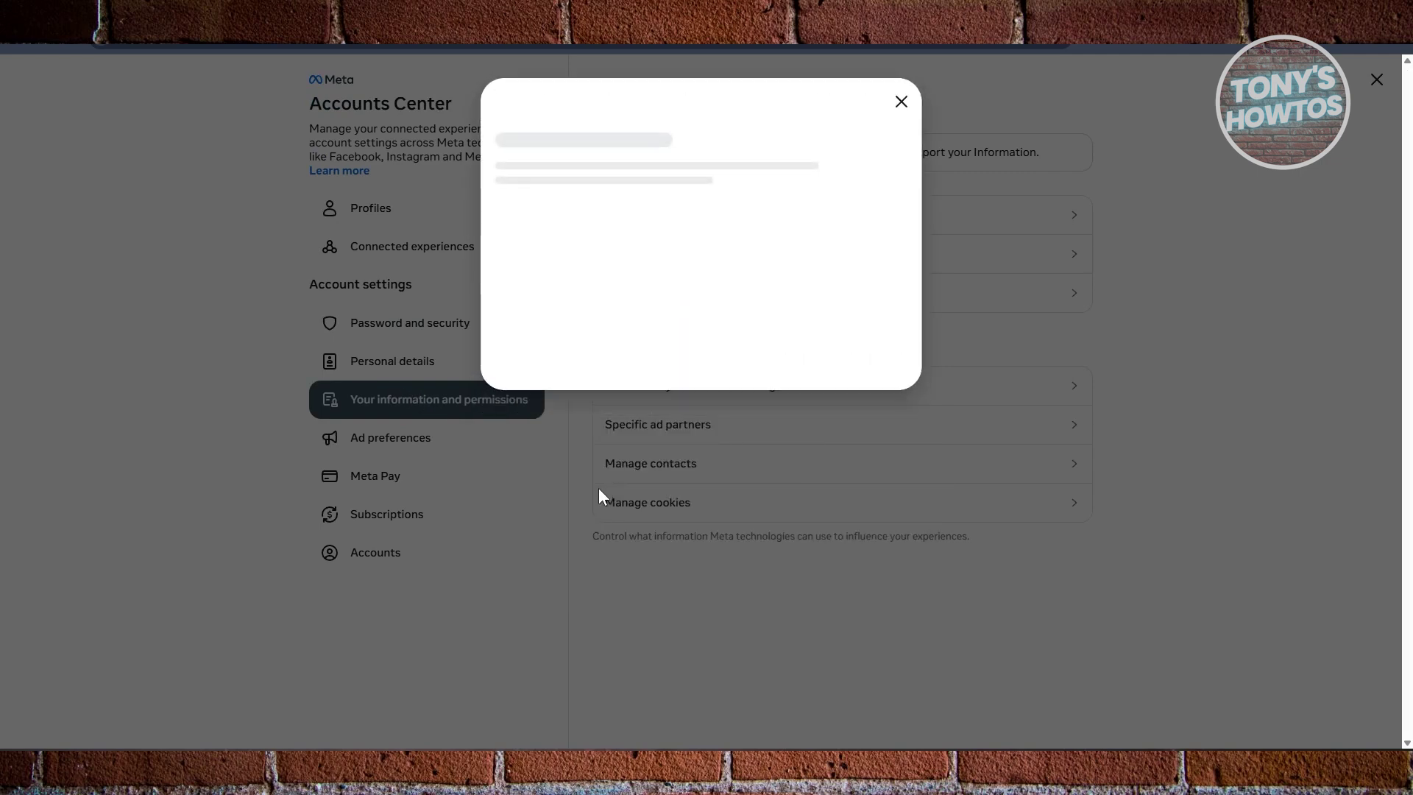
click(858, 190)
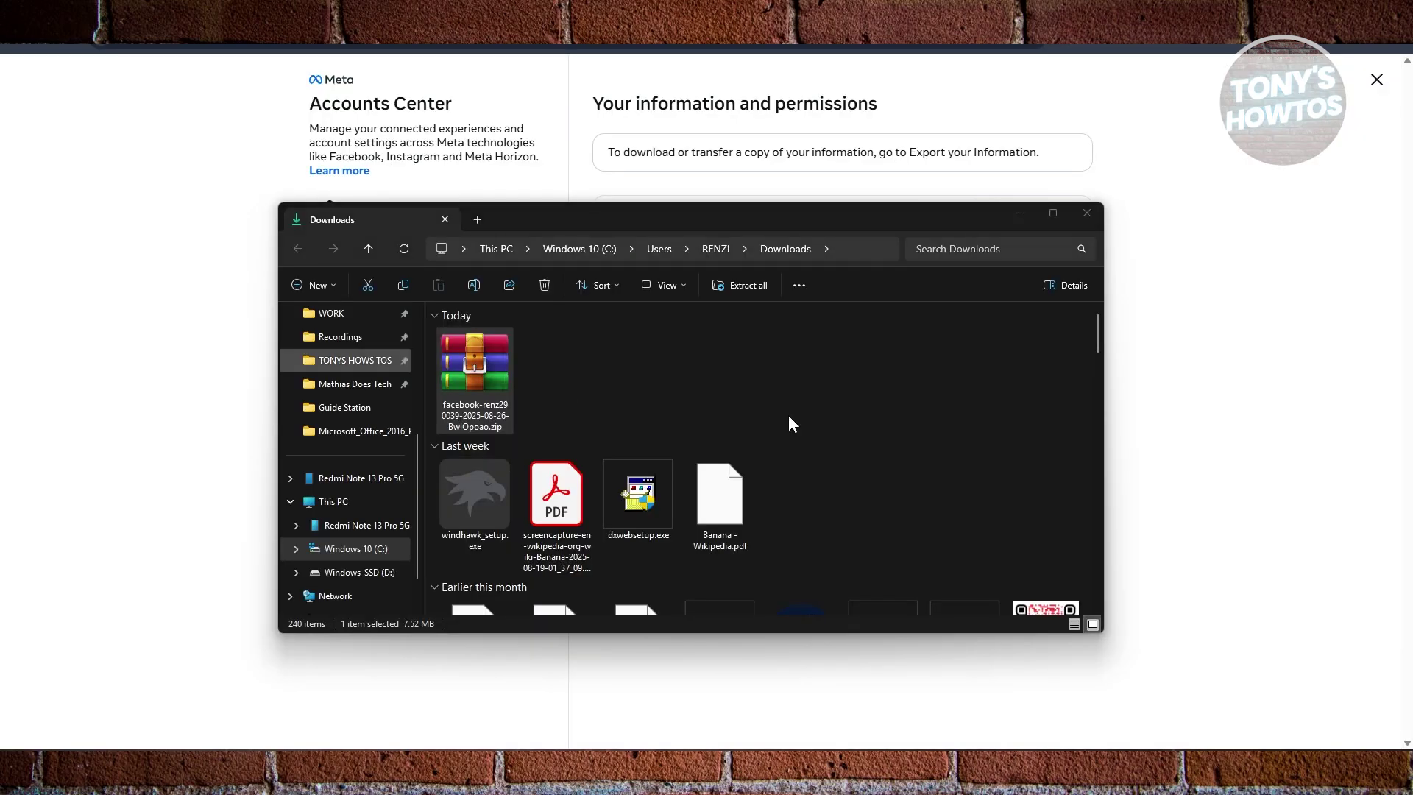
double_click(471, 375)
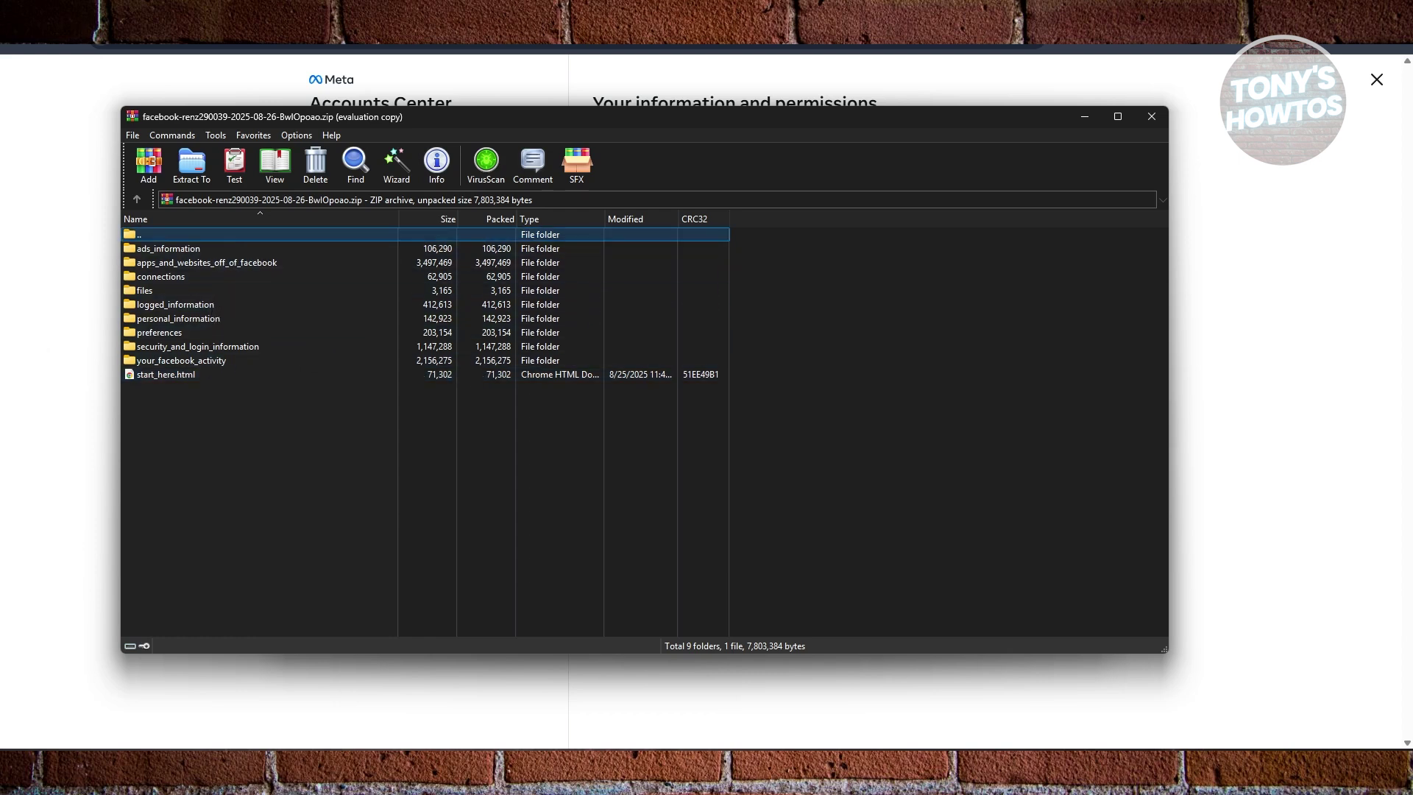
Open start_here.html from the archive in the browser.
double_click(186, 373)
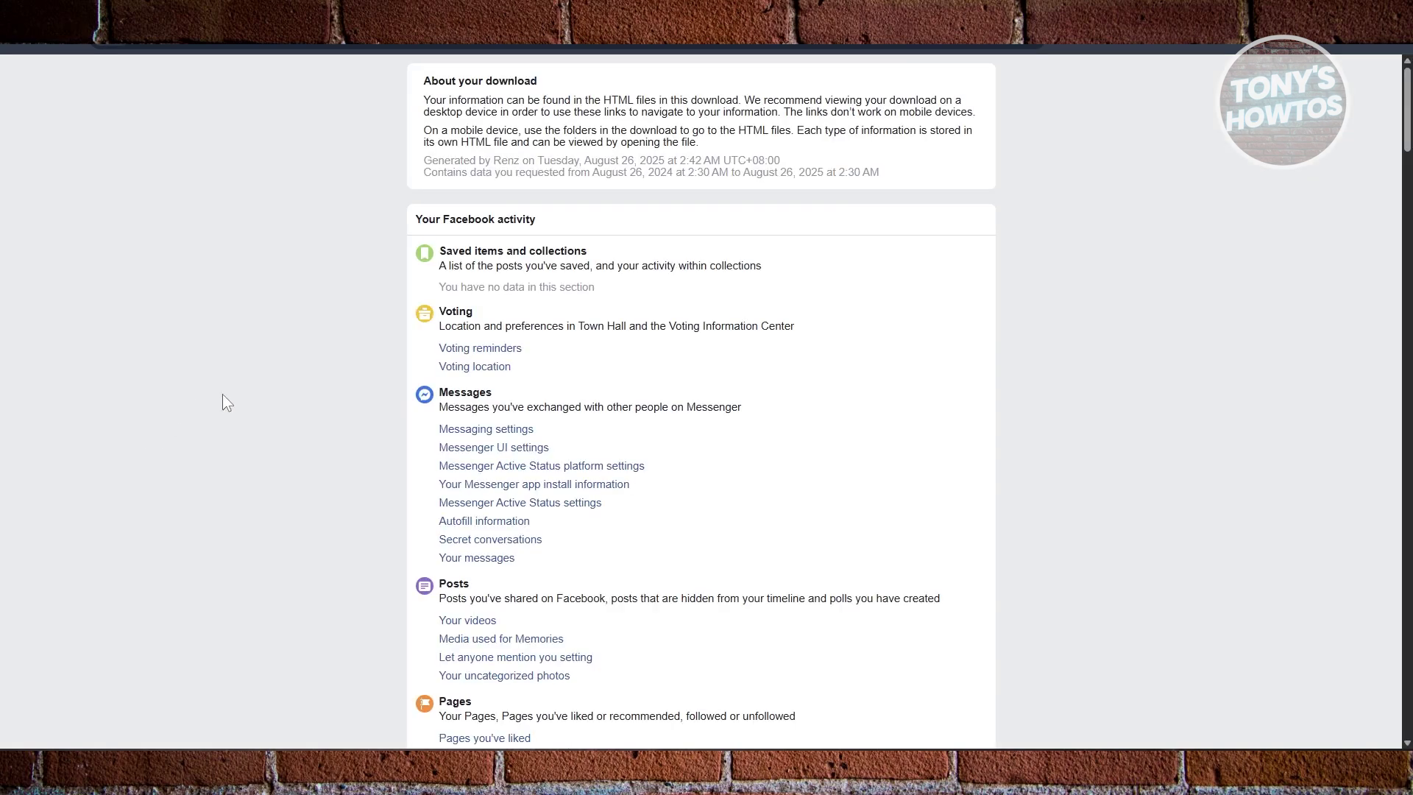
View an uncategorized photo under Posts, then return to the top of the overview page.
scroll(384, 227, down, 2)
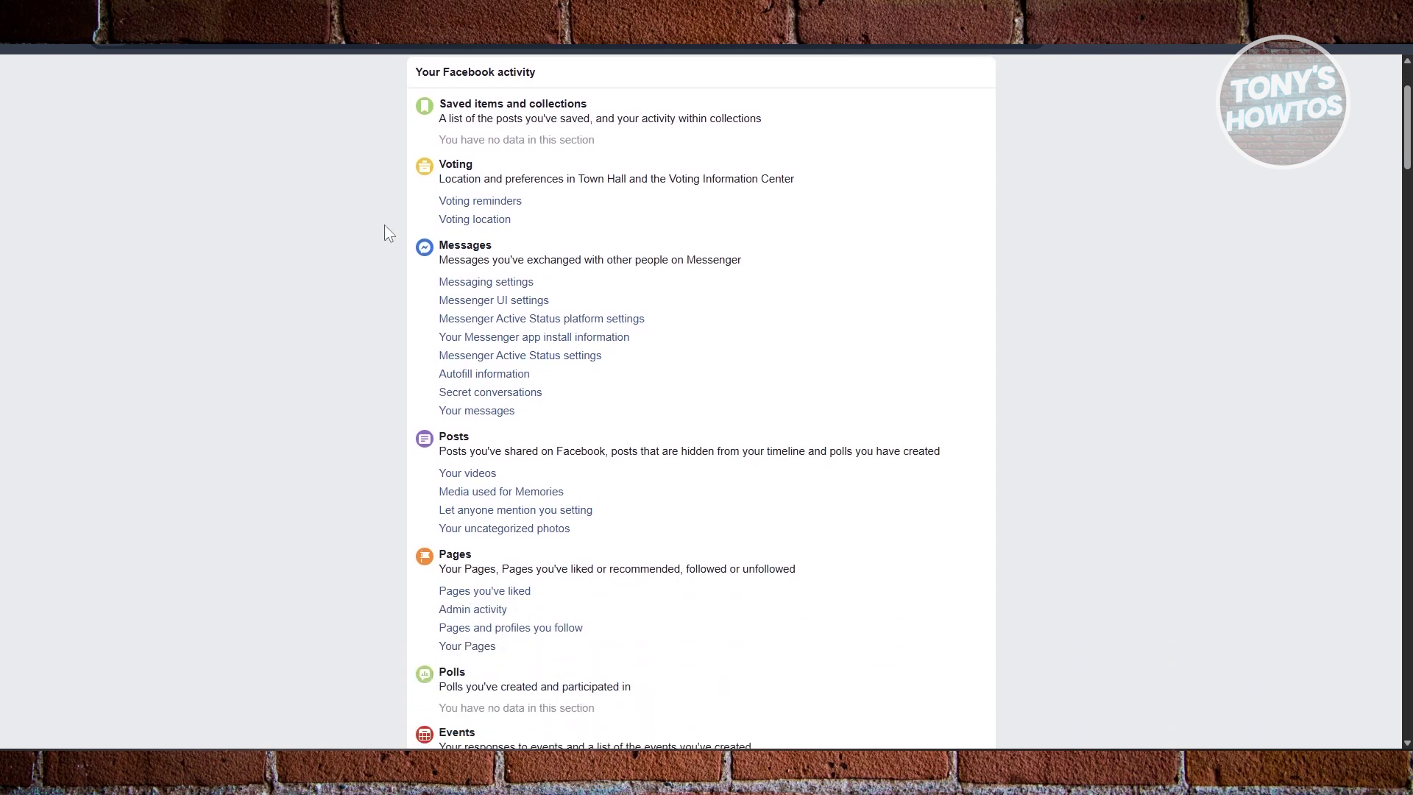
scroll(435, 362, down, 3)
scroll(435, 364, down, 1)
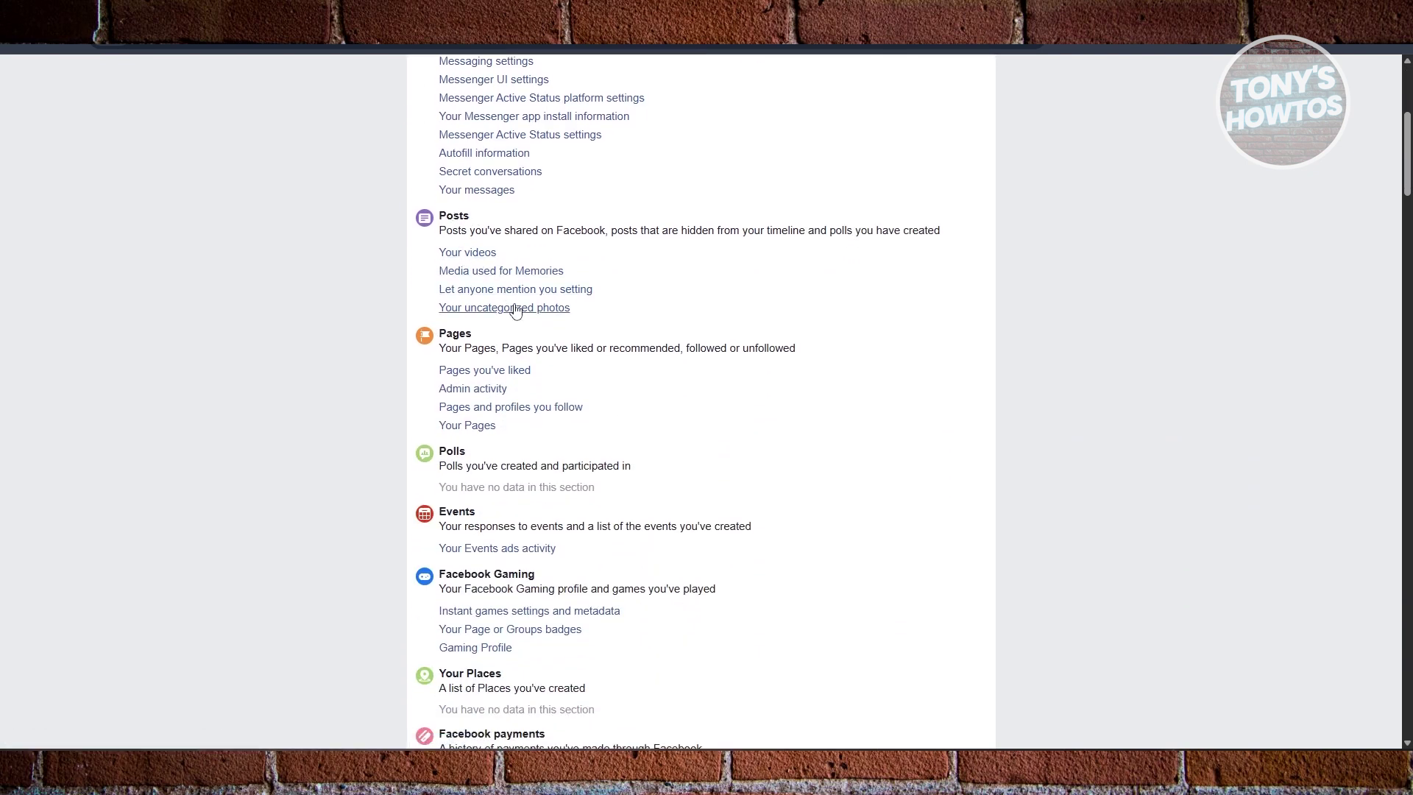
click(465, 309)
scroll(442, 324, down, 5)
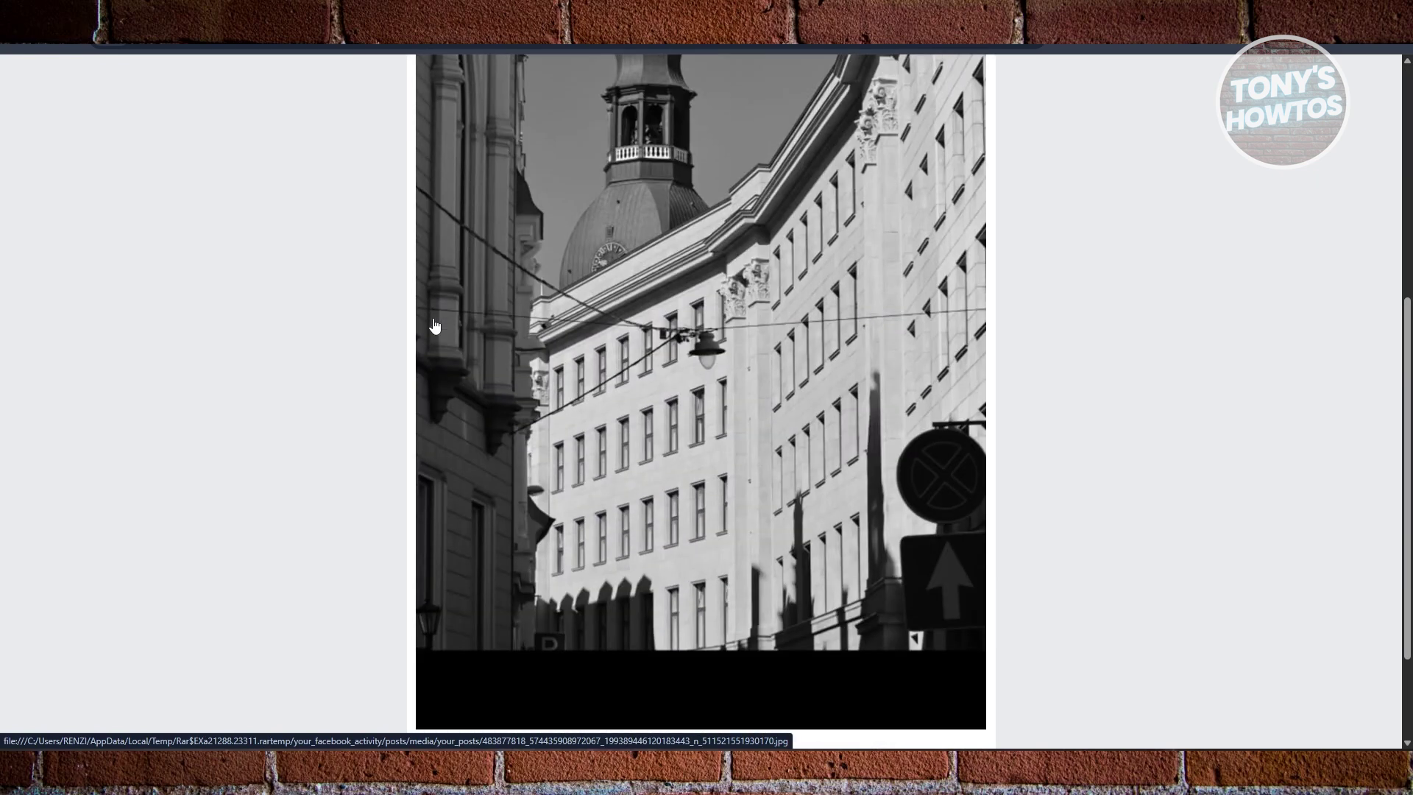
click(14, 48)
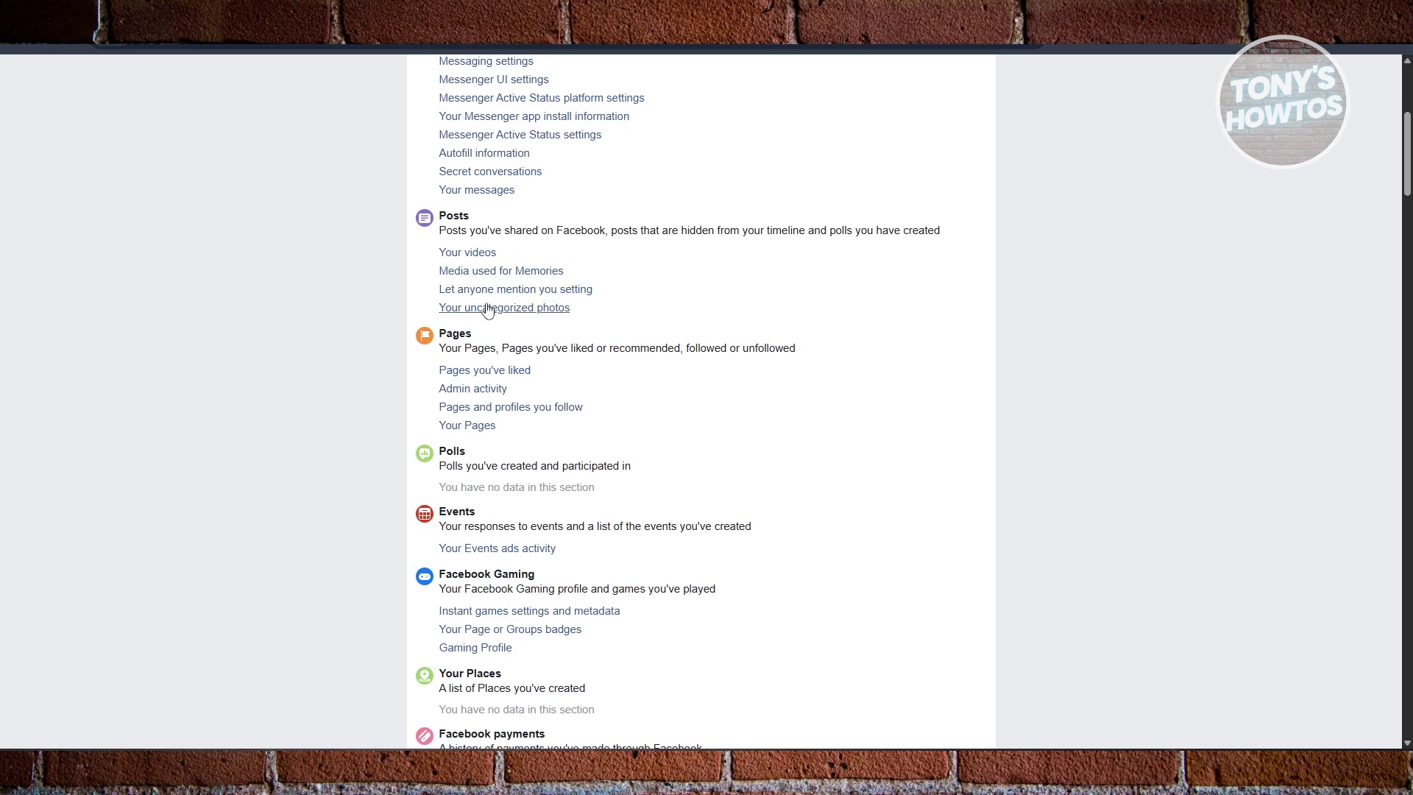
scroll(327, 401, up, 1)
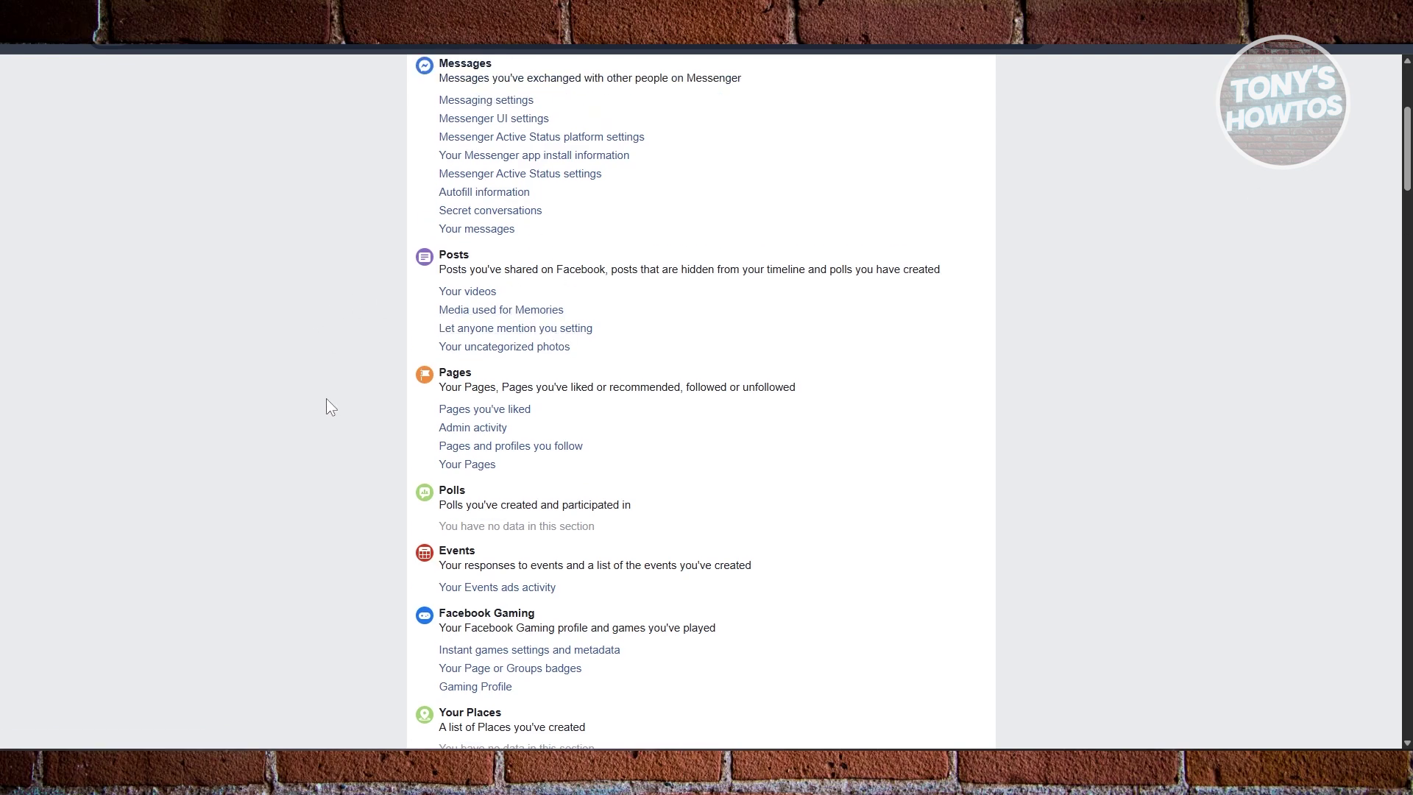
scroll(328, 412, up, 4)
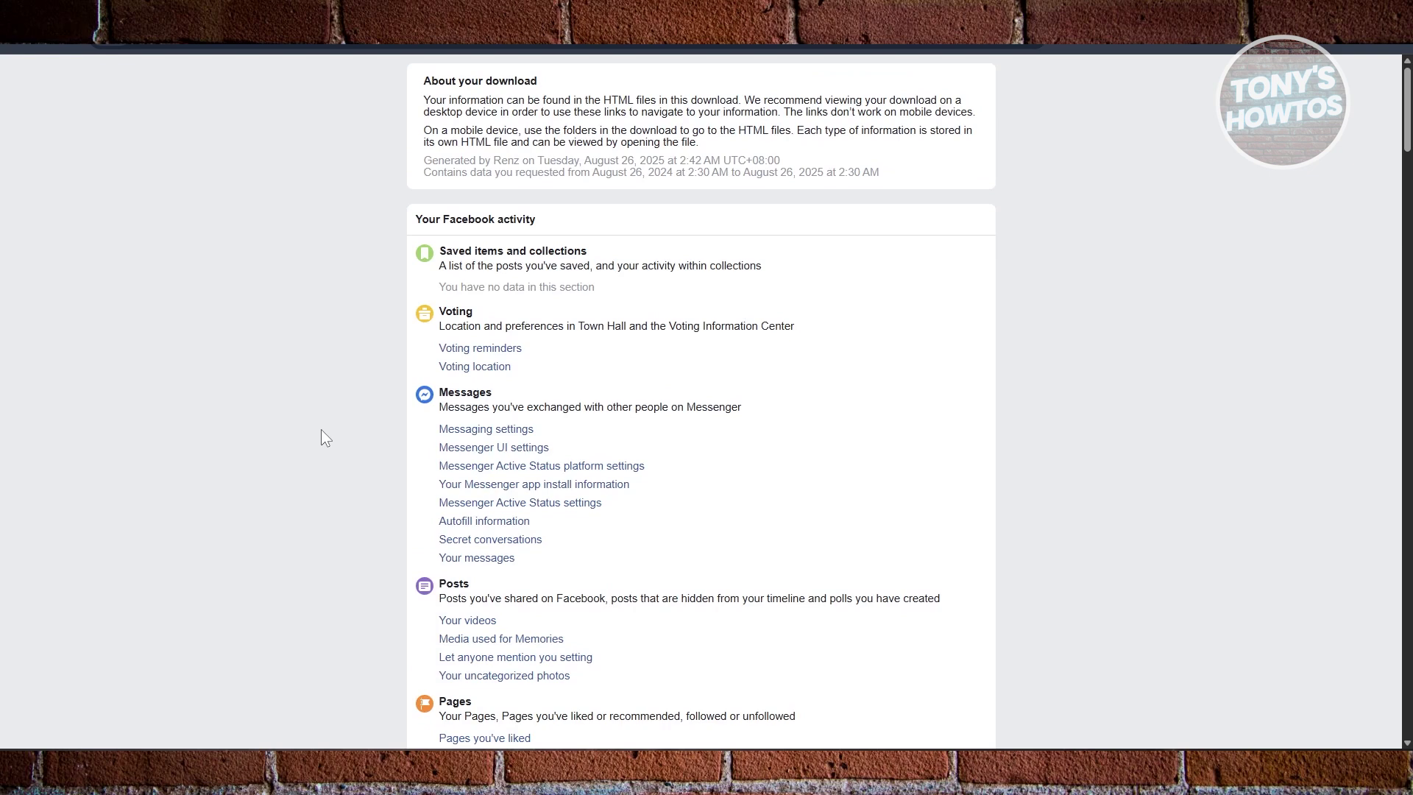